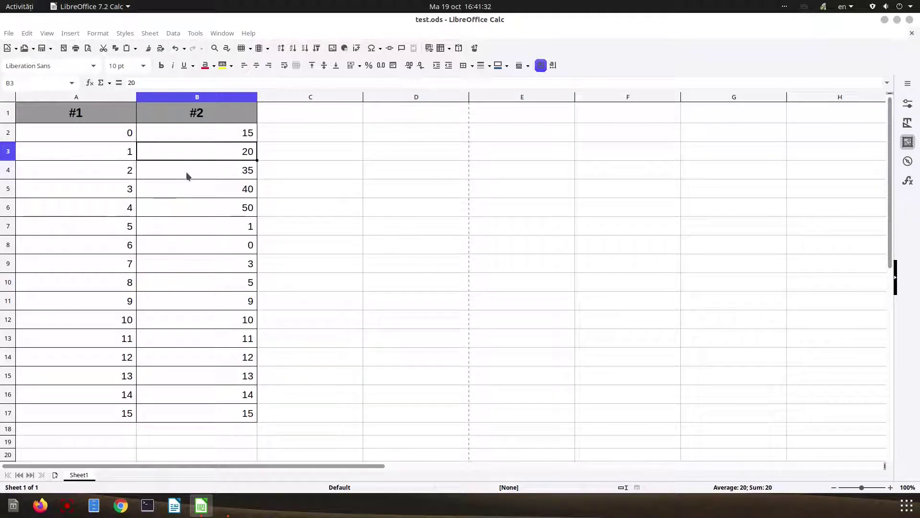
Step: Start a data bar conditional format for B3, keeping All Cells and the Data Bar style
{"action": "left_click", "coordinate": [102, 34]}
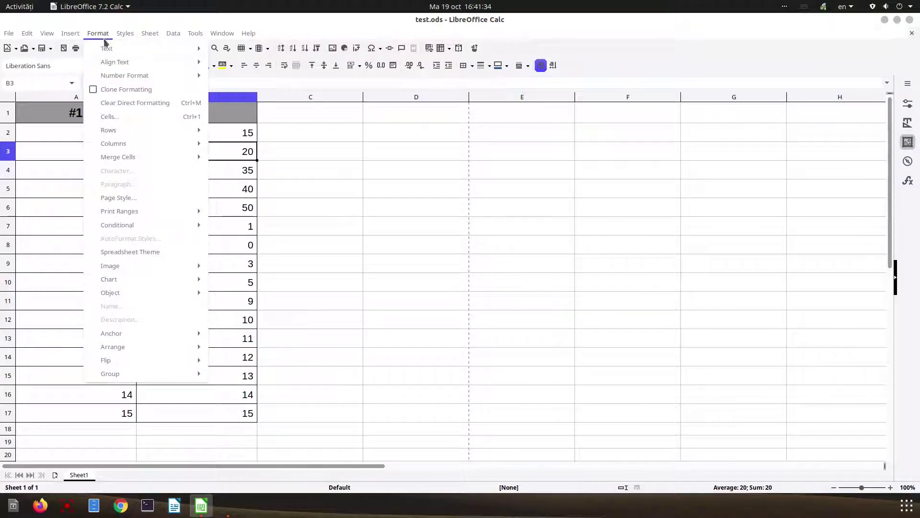
{"action": "mouse_move", "coordinate": [120, 226]}
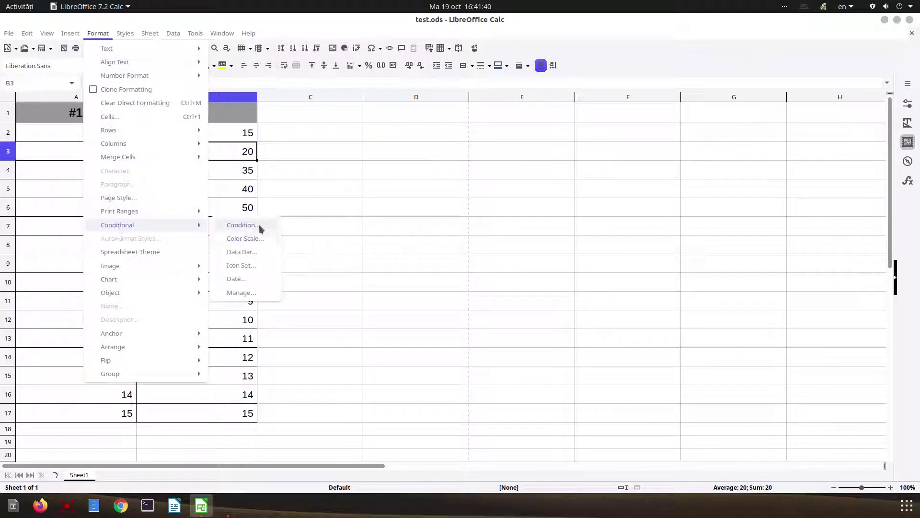
{"action": "left_click", "coordinate": [247, 252]}
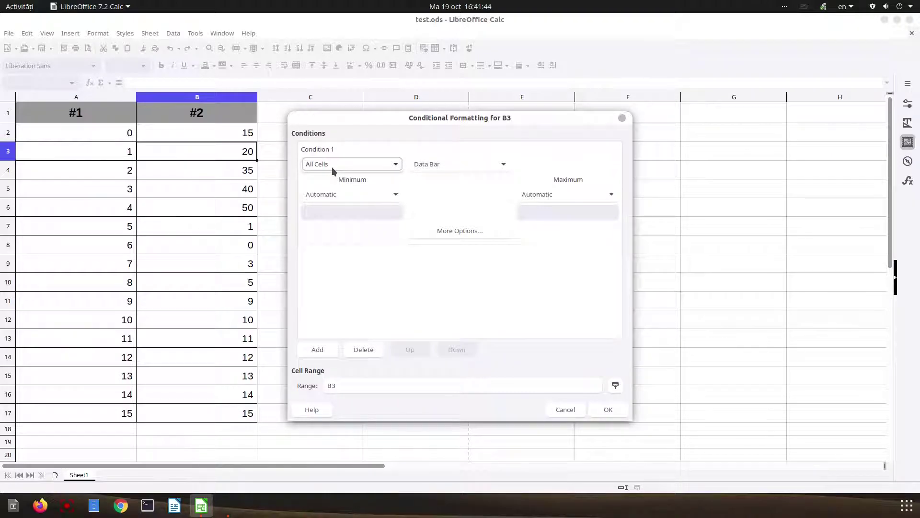
{"action": "left_click", "coordinate": [358, 164]}
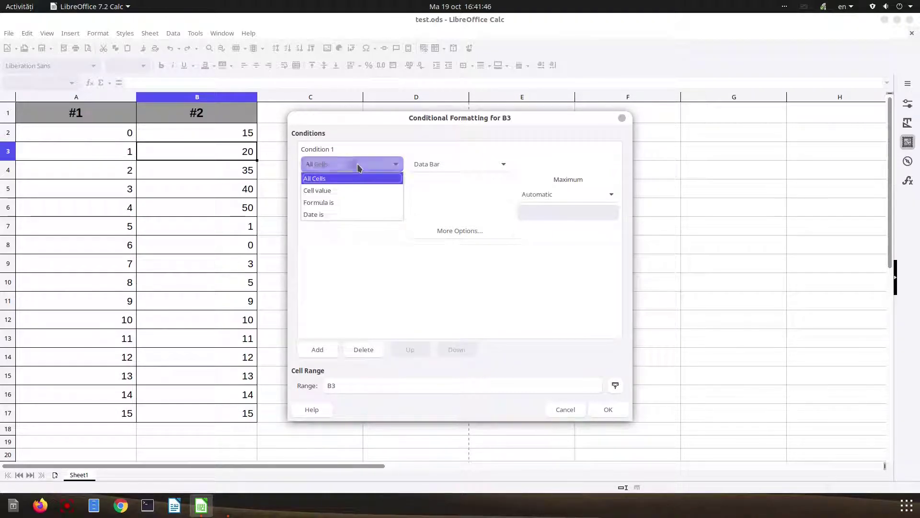
{"action": "left_click", "coordinate": [357, 164]}
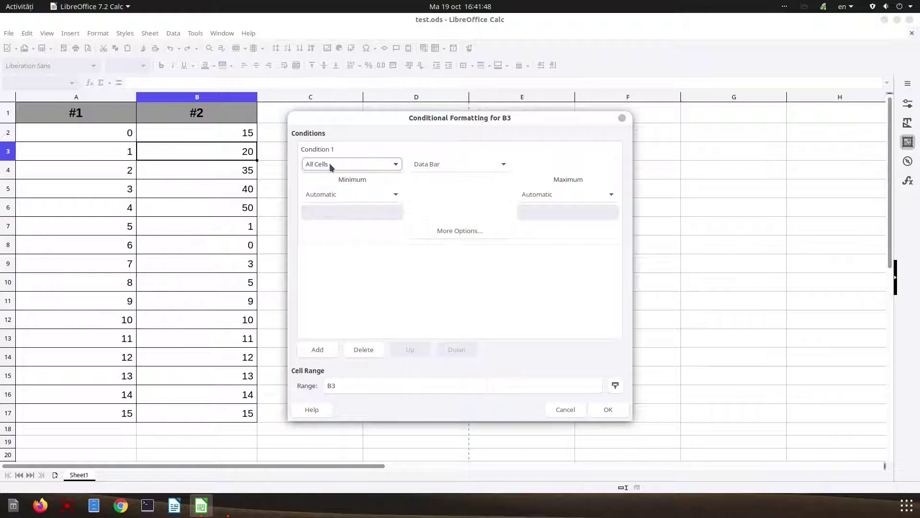
{"action": "left_click", "coordinate": [330, 164]}
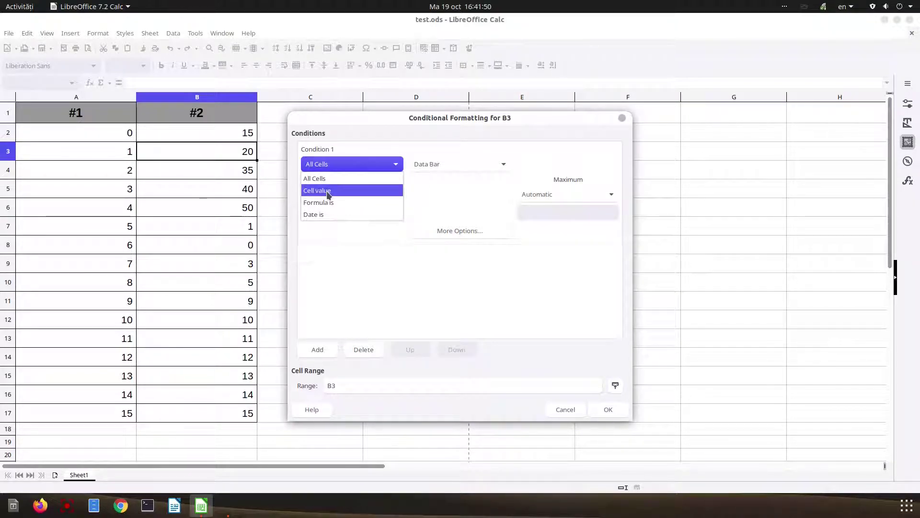
{"action": "left_click", "coordinate": [359, 163]}
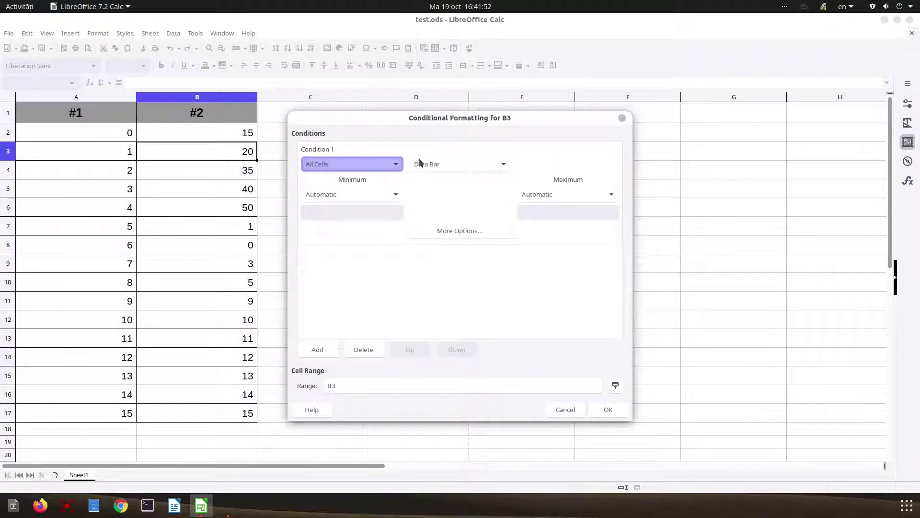
{"action": "left_click", "coordinate": [418, 161]}
{"action": "left_click", "coordinate": [422, 168]}
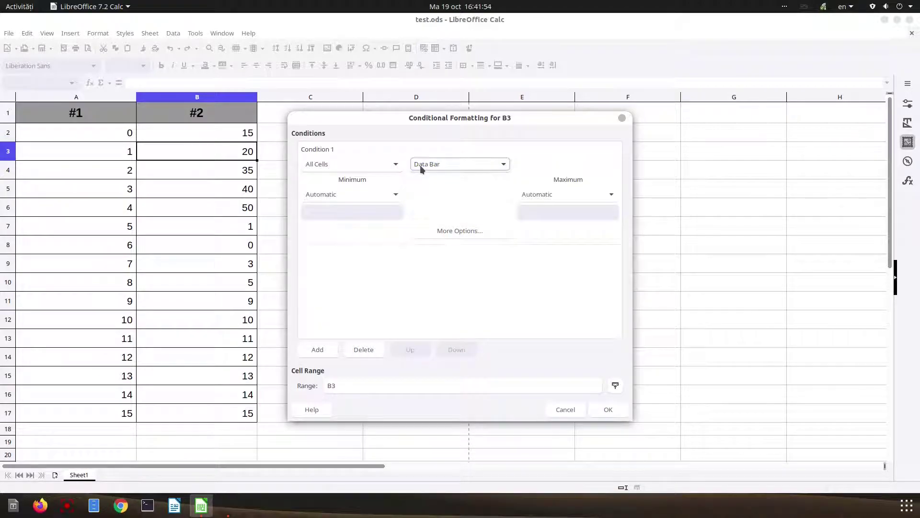
Step: Leave minimum and maximum on Automatic and apply the default blue gradient bar to B3
{"action": "left_click", "coordinate": [350, 194]}
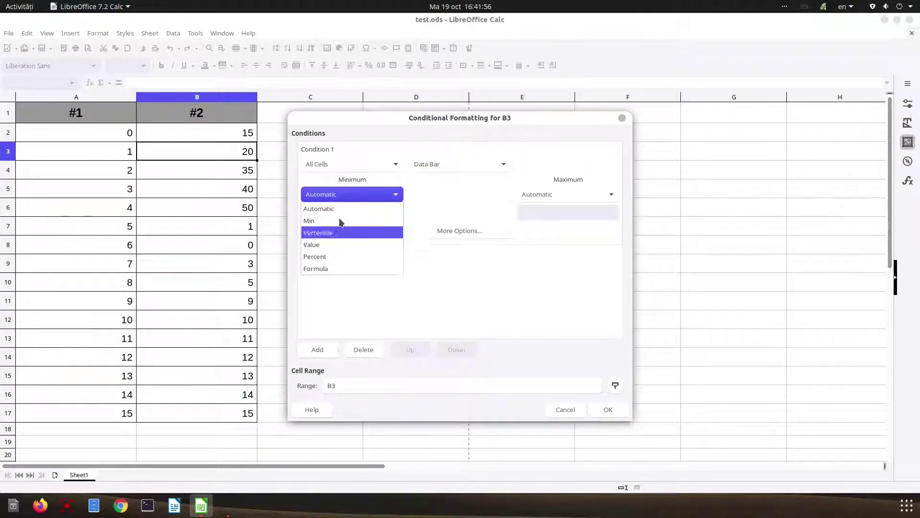
{"action": "left_click", "coordinate": [360, 195]}
{"action": "left_click", "coordinate": [524, 197]}
{"action": "left_click", "coordinate": [526, 195]}
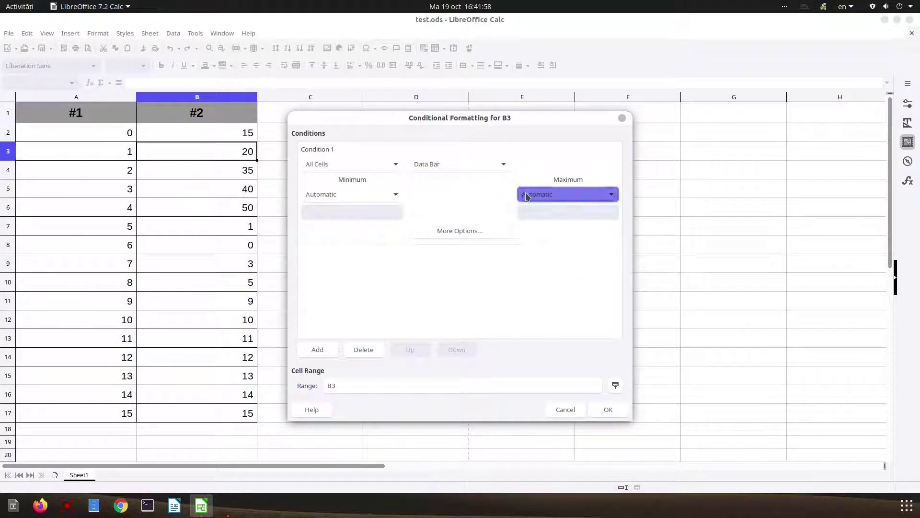
{"action": "left_click", "coordinate": [479, 232]}
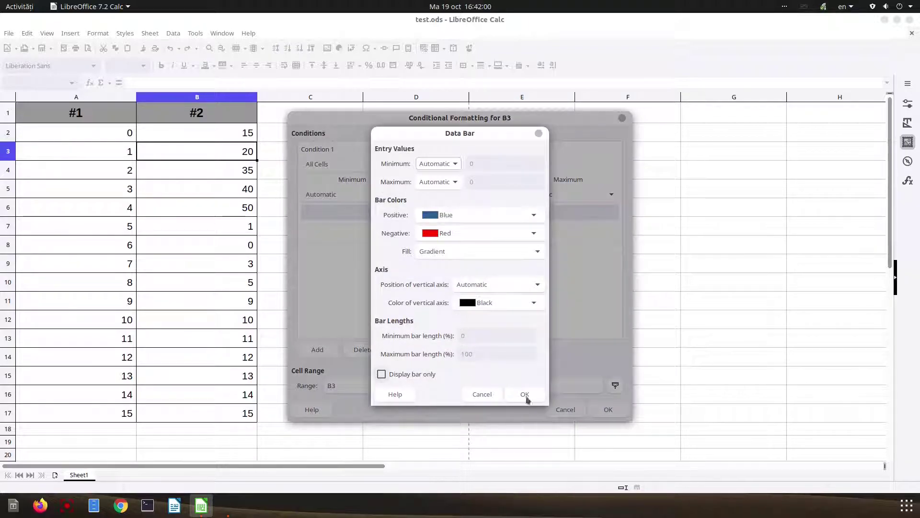
{"action": "left_click", "coordinate": [513, 395]}
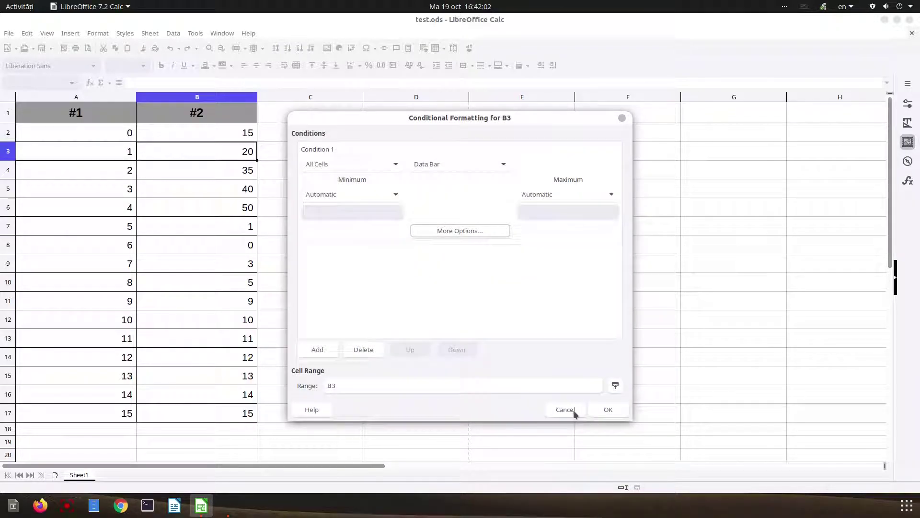
{"action": "left_click", "coordinate": [606, 409]}
Step: Undo the B3 data bar and add default gradient data bars to A2:A17
{"action": "left_click", "coordinate": [209, 209]}
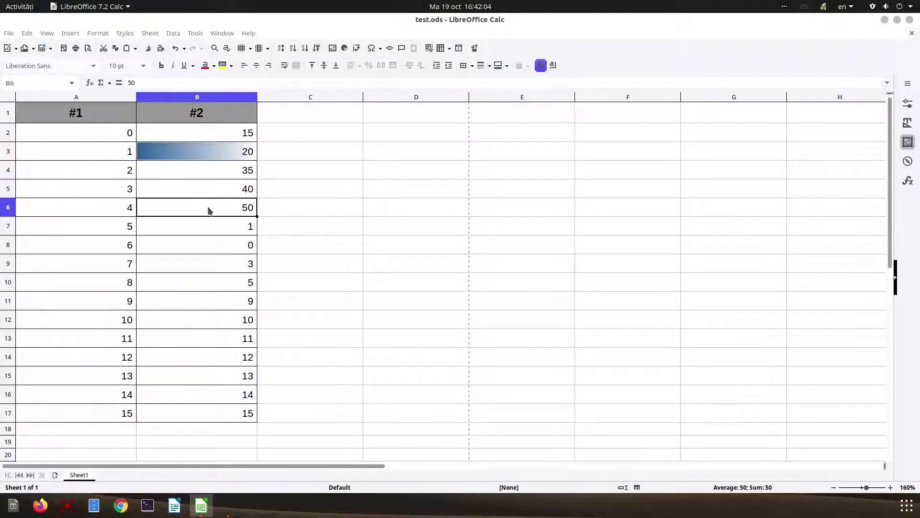
{"action": "key", "text": "ctrl+z"}
{"action": "left_click_drag", "start_coordinate": [128, 131], "coordinate": [102, 409]}
{"action": "left_click", "coordinate": [100, 34]}
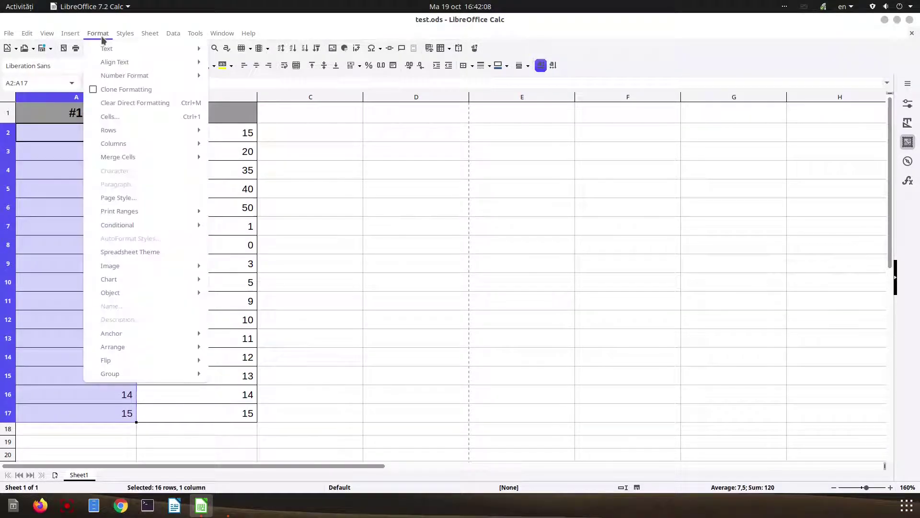
{"action": "mouse_move", "coordinate": [213, 225]}
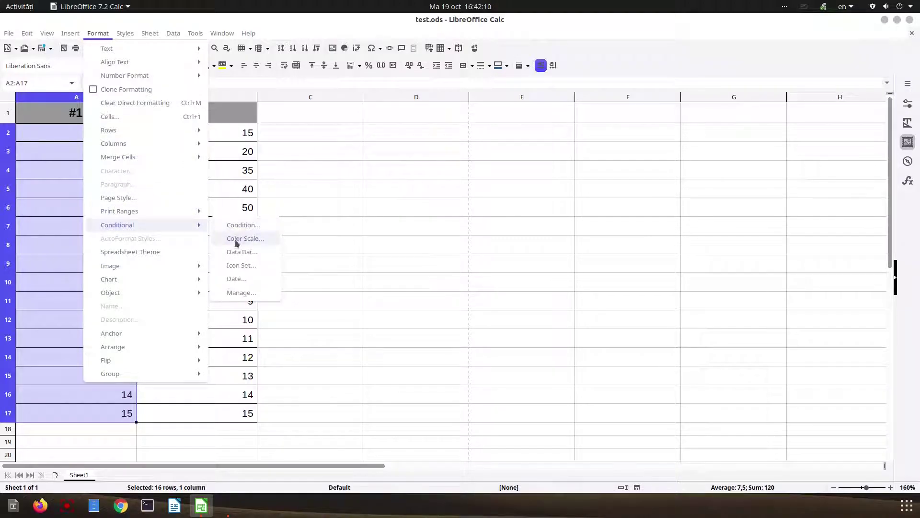
{"action": "left_click", "coordinate": [240, 251]}
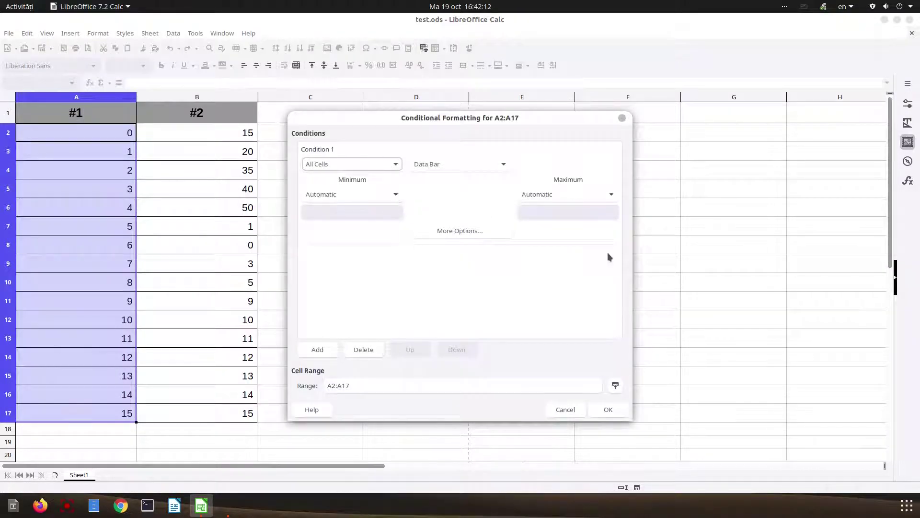
{"action": "left_click", "coordinate": [608, 408]}
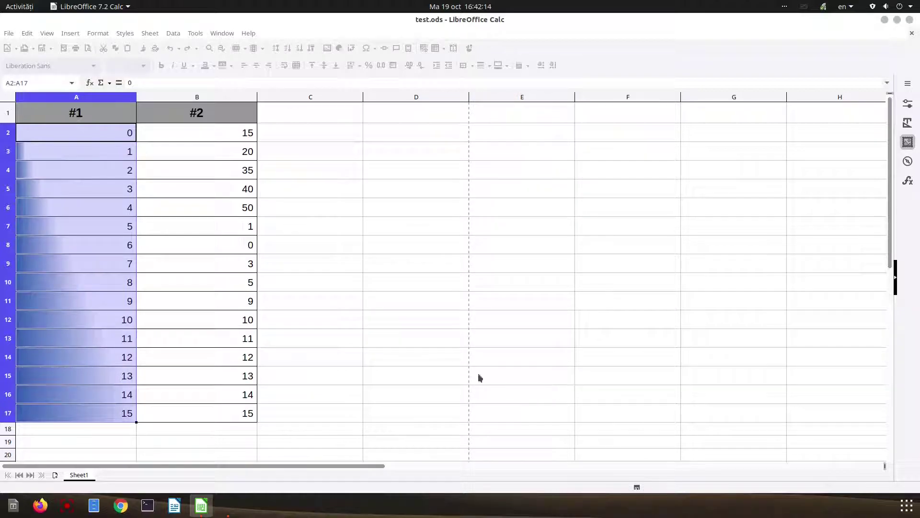
Step: Select the column B values B2:B17
{"action": "left_click", "coordinate": [155, 264]}
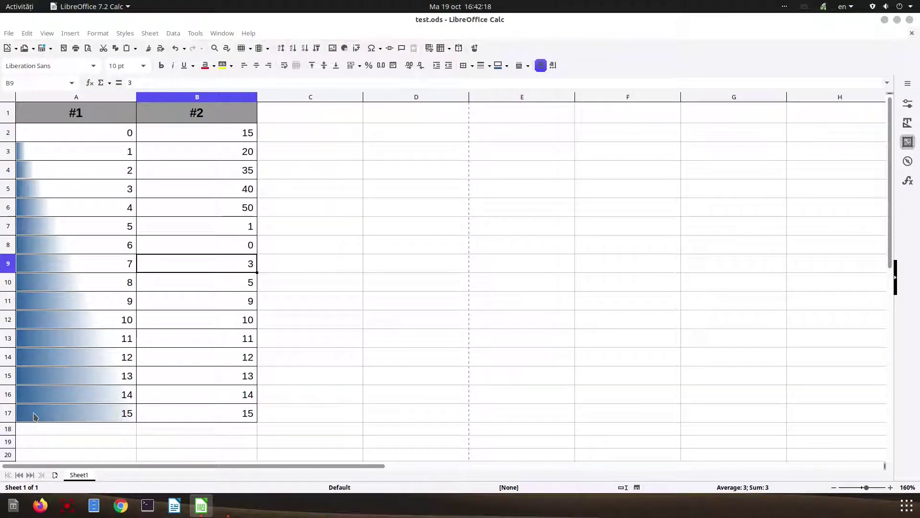
{"action": "left_click", "coordinate": [41, 132]}
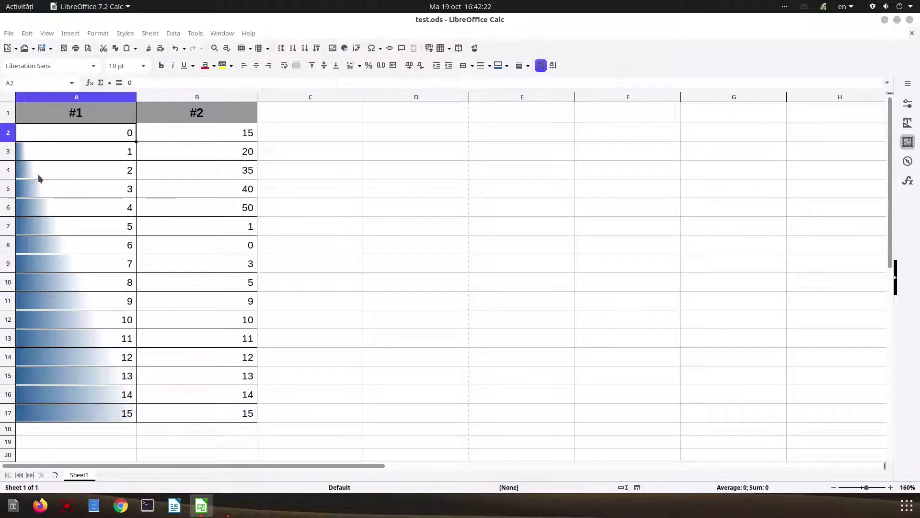
{"action": "left_click_drag", "start_coordinate": [199, 132], "coordinate": [208, 412]}
Step: Apply default gradient data bars to B2:B17, scaled to 50, and review the zero in B8
{"action": "left_click", "coordinate": [98, 33]}
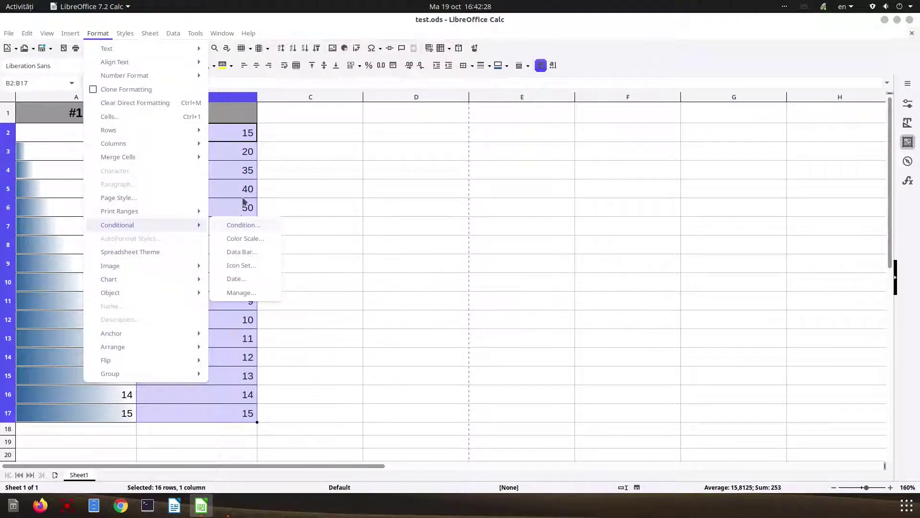
{"action": "left_click", "coordinate": [240, 252]}
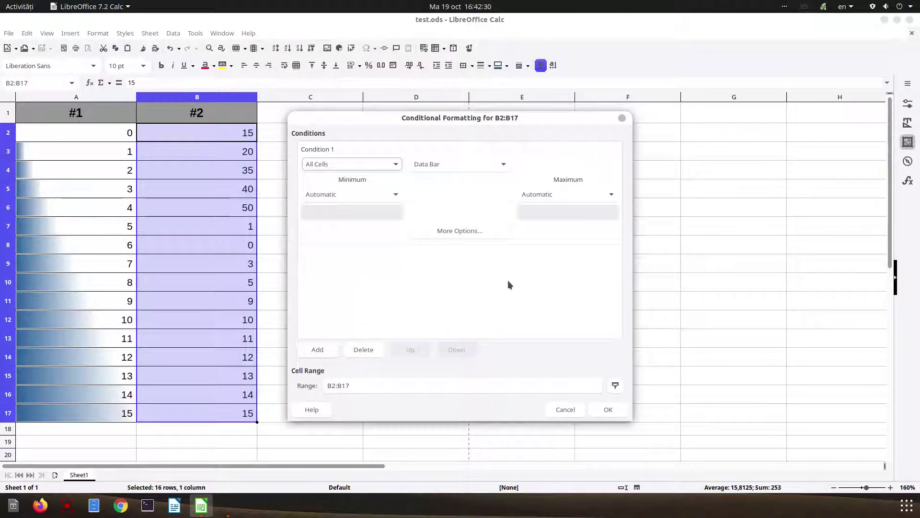
{"action": "left_click", "coordinate": [602, 404]}
{"action": "left_click", "coordinate": [286, 285]}
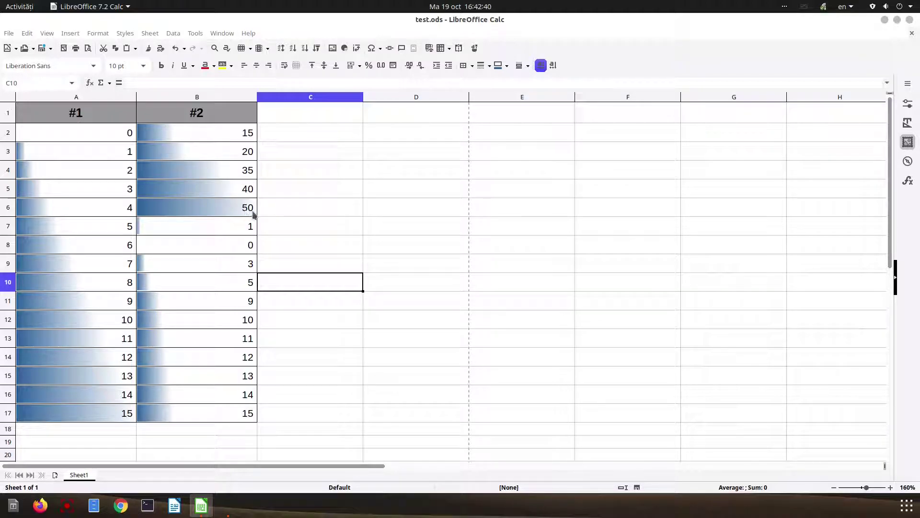
{"action": "left_click", "coordinate": [201, 245]}
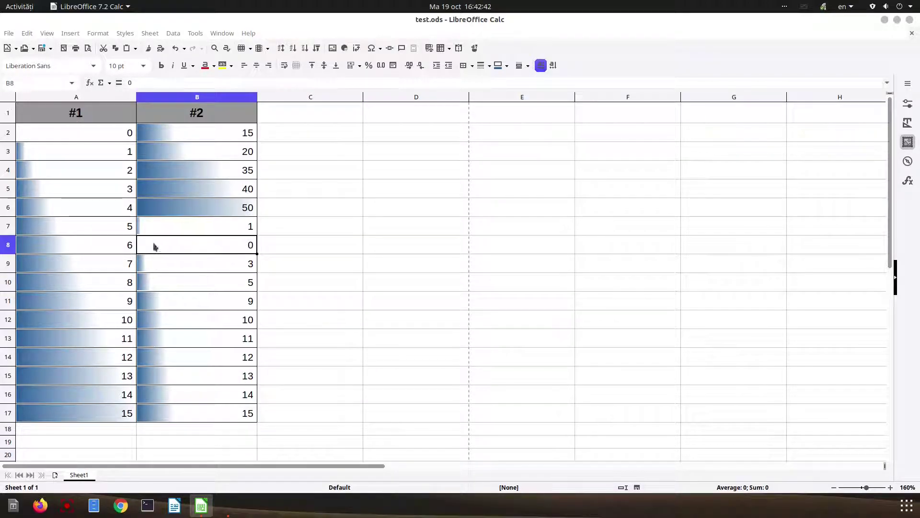
{"action": "left_click", "coordinate": [86, 133]}
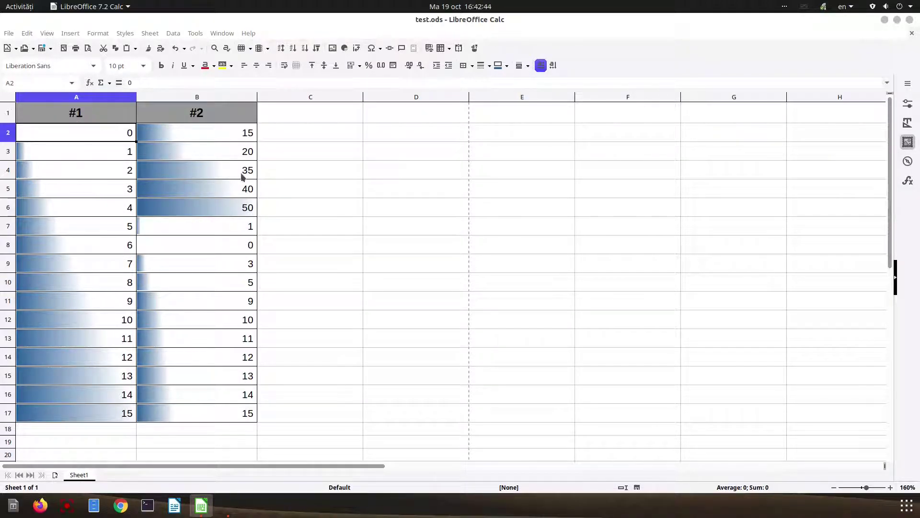
{"action": "left_click", "coordinate": [99, 35]}
Step: Try adding a new data bar to column A, then dismiss the edit-existing-format prompt
{"action": "left_click", "coordinate": [64, 233]}
{"action": "left_click", "coordinate": [98, 33]}
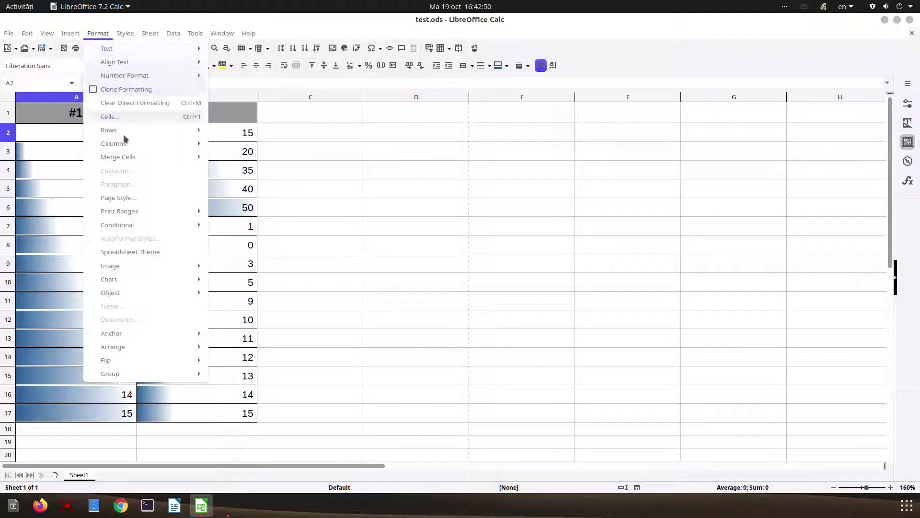
{"action": "mouse_move", "coordinate": [158, 225]}
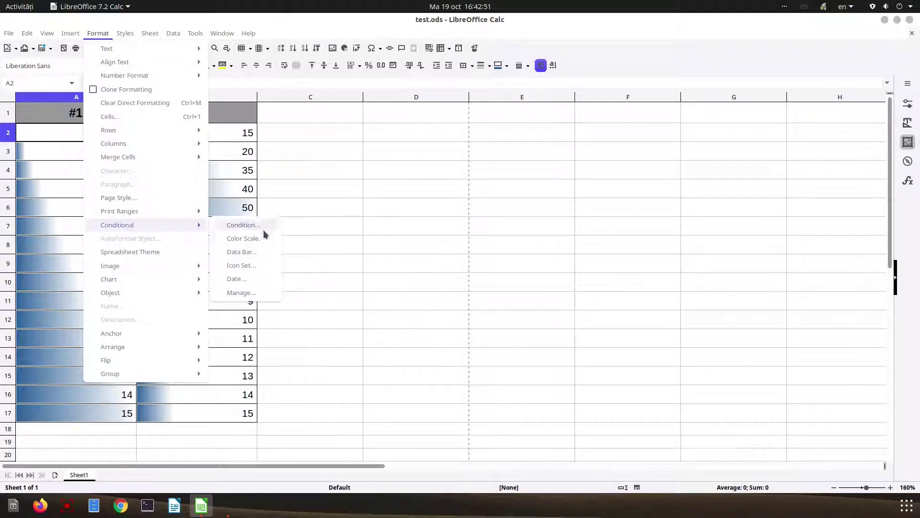
{"action": "left_click", "coordinate": [255, 253]}
{"action": "left_click", "coordinate": [428, 287]}
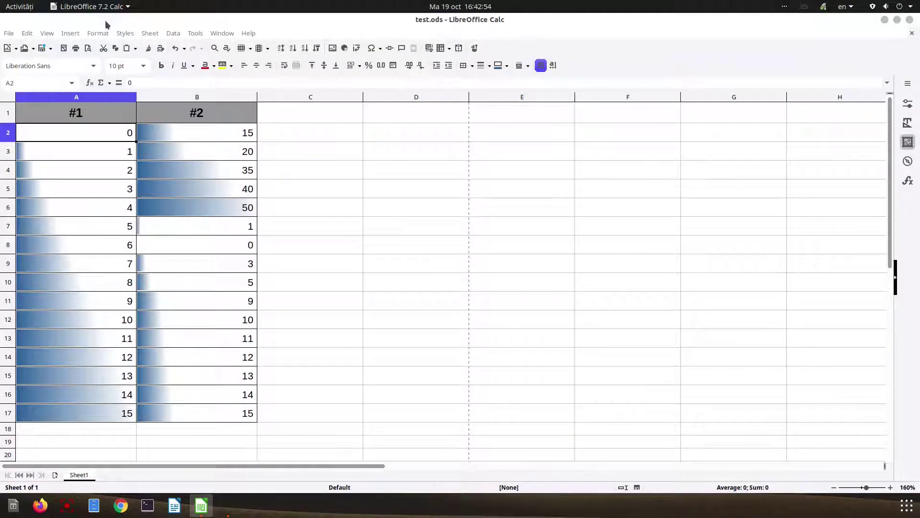
Step: In the conditional formatting manager, switch the A2:A17 data bars to a solid colour fill
{"action": "left_click", "coordinate": [97, 33]}
{"action": "mouse_move", "coordinate": [143, 225]}
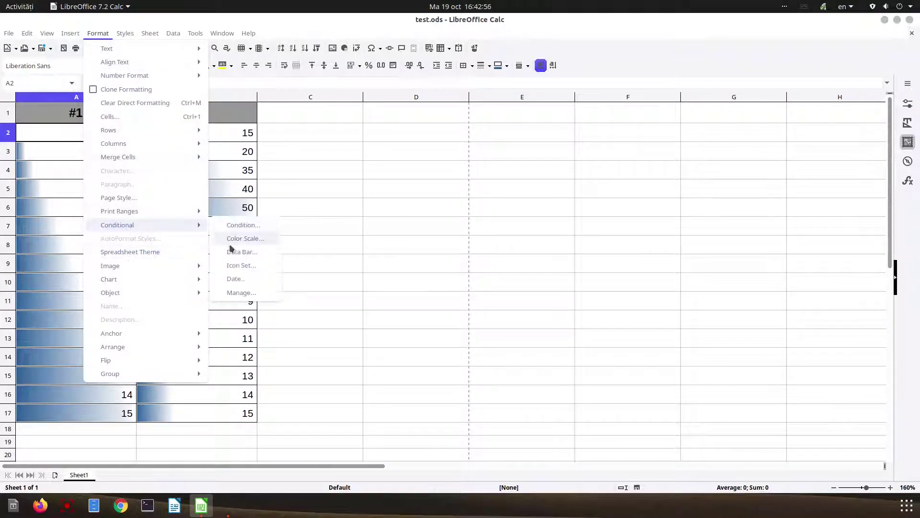
{"action": "left_click", "coordinate": [229, 290]}
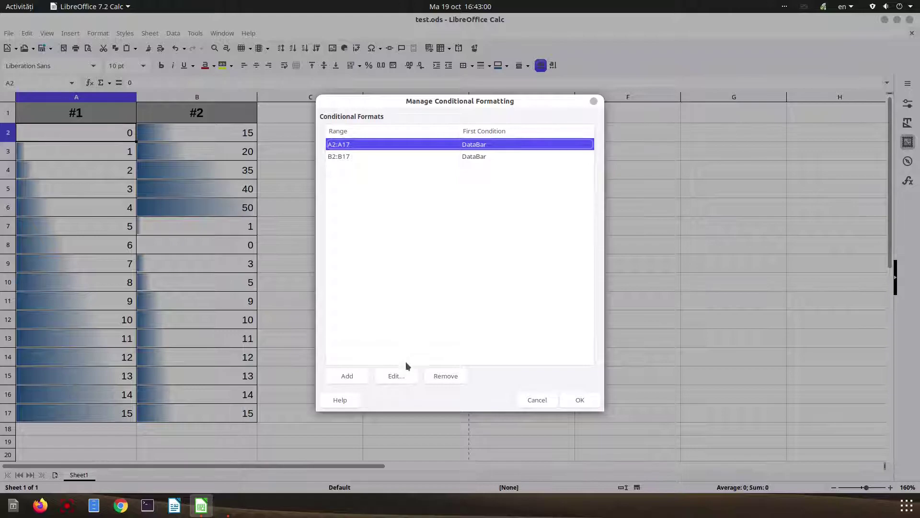
{"action": "left_click", "coordinate": [398, 376]}
{"action": "left_click", "coordinate": [444, 231]}
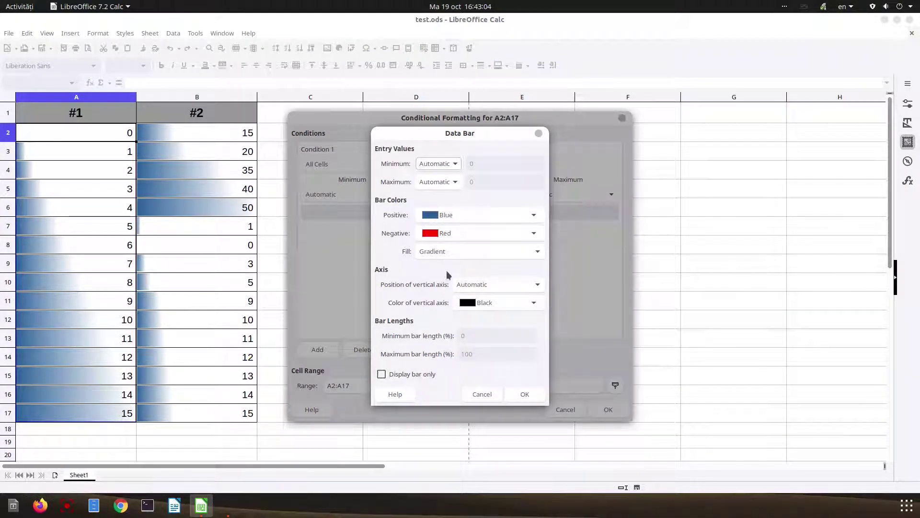
{"action": "left_click", "coordinate": [443, 251]}
{"action": "left_click", "coordinate": [437, 266]}
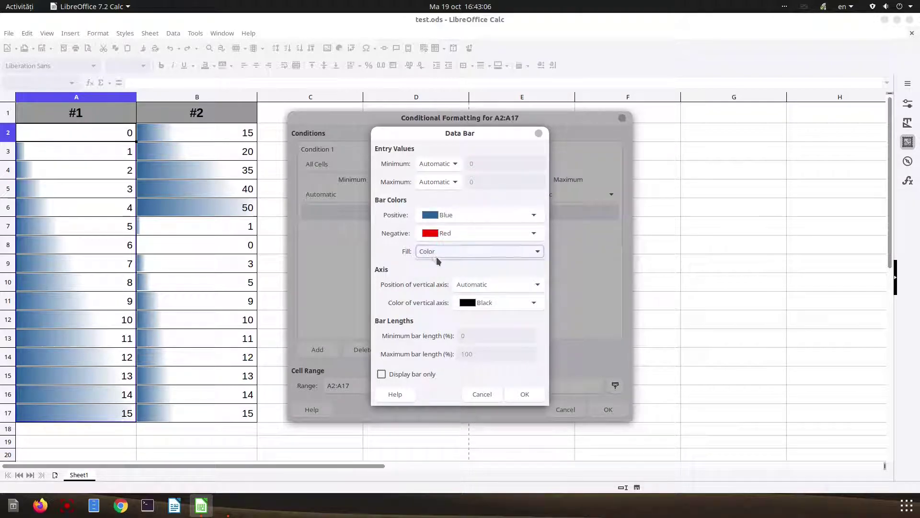
{"action": "left_click", "coordinate": [522, 394]}
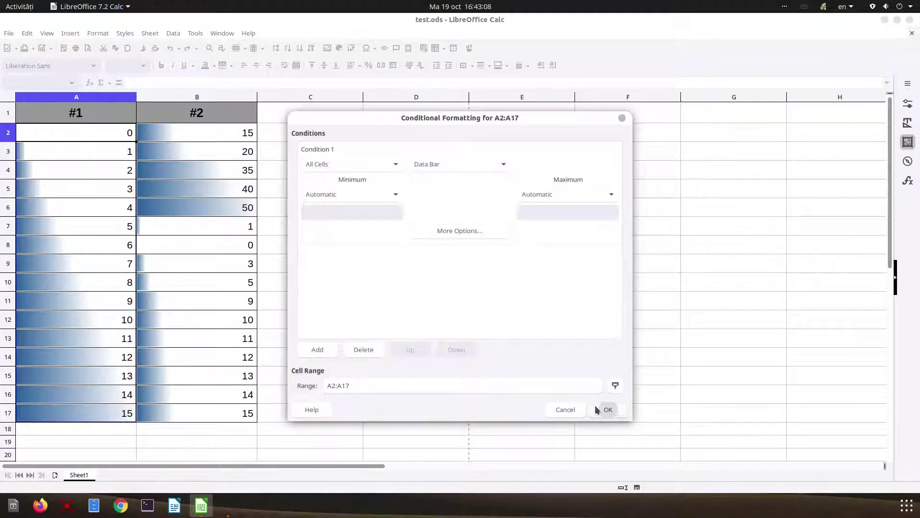
{"action": "left_click", "coordinate": [607, 409]}
{"action": "left_click", "coordinate": [581, 399]}
{"action": "left_click", "coordinate": [197, 272]}
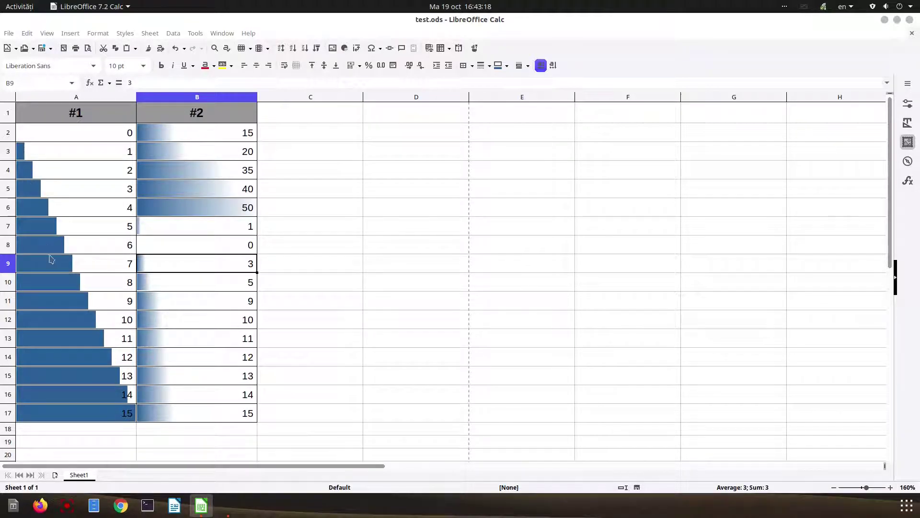
{"action": "left_click", "coordinate": [158, 154]}
{"action": "left_click", "coordinate": [160, 135]}
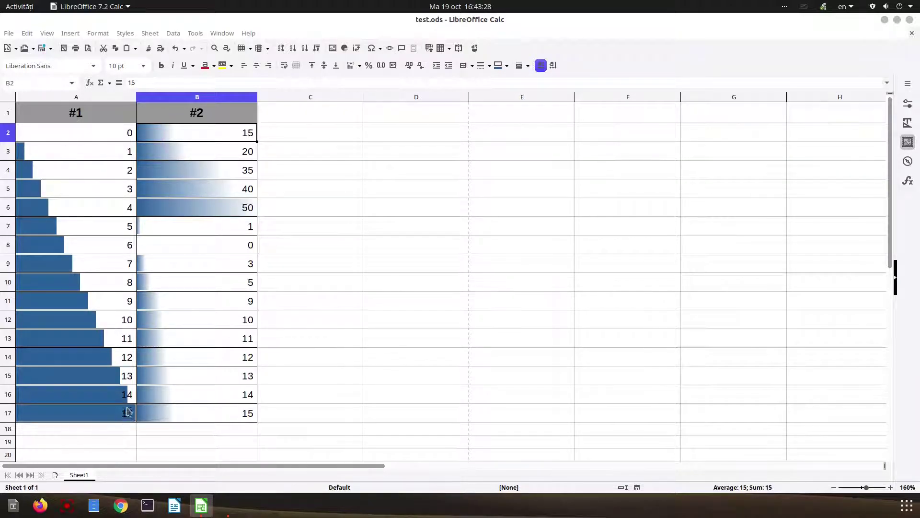
{"action": "left_click", "coordinate": [210, 188]}
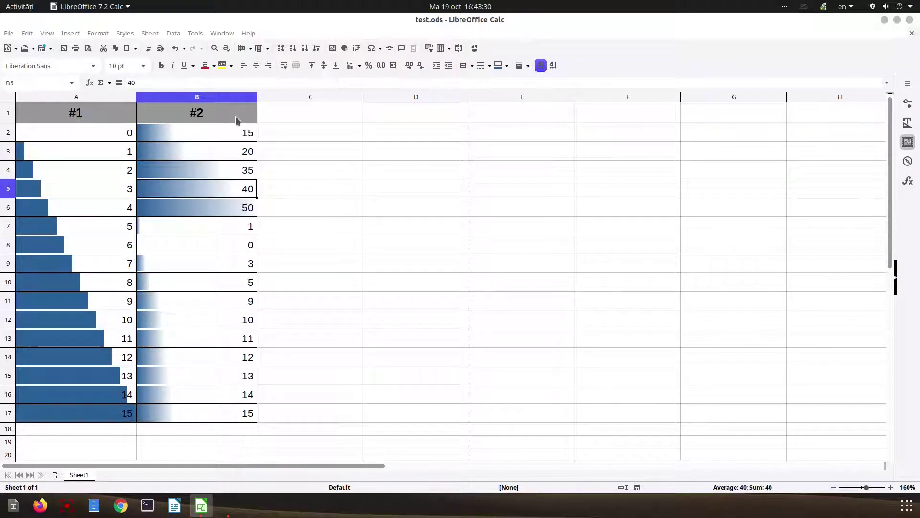
Step: Copy B2:B17 into C2, then undo the paste because it carried the data bars
{"action": "left_click_drag", "start_coordinate": [232, 138], "coordinate": [206, 413]}
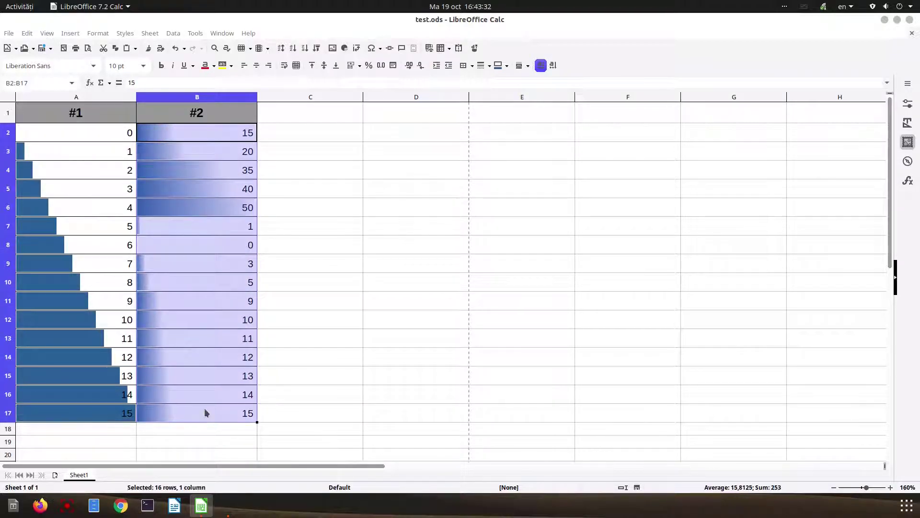
{"action": "key", "text": "ctrl+c"}
{"action": "left_click", "coordinate": [281, 139]}
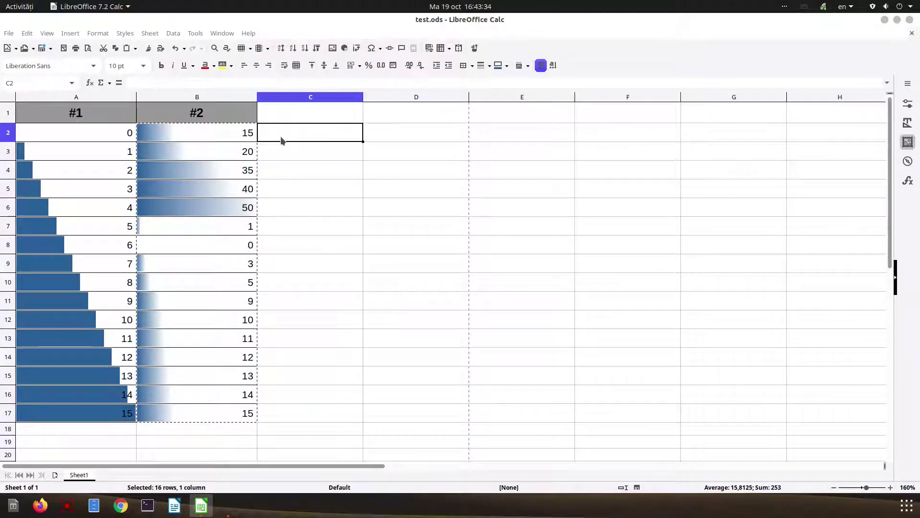
{"action": "key", "text": "ctrl+v"}
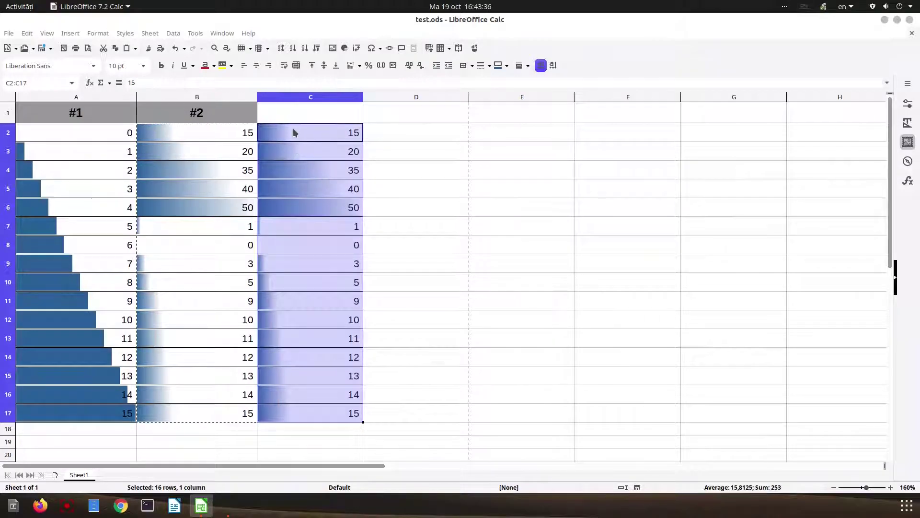
{"action": "key", "text": "ctrl+z"}
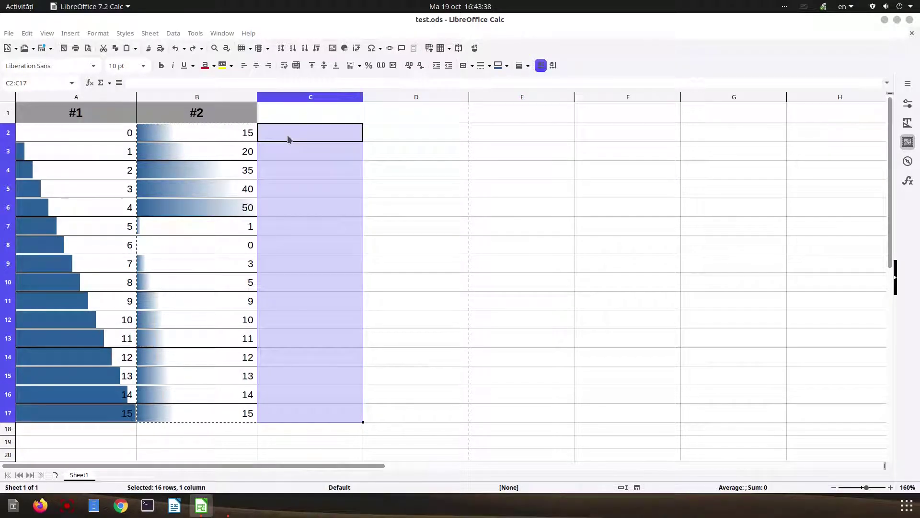
Step: Paste Special only the numbers into C2:C17 and select that range
{"action": "right_click", "coordinate": [309, 133]}
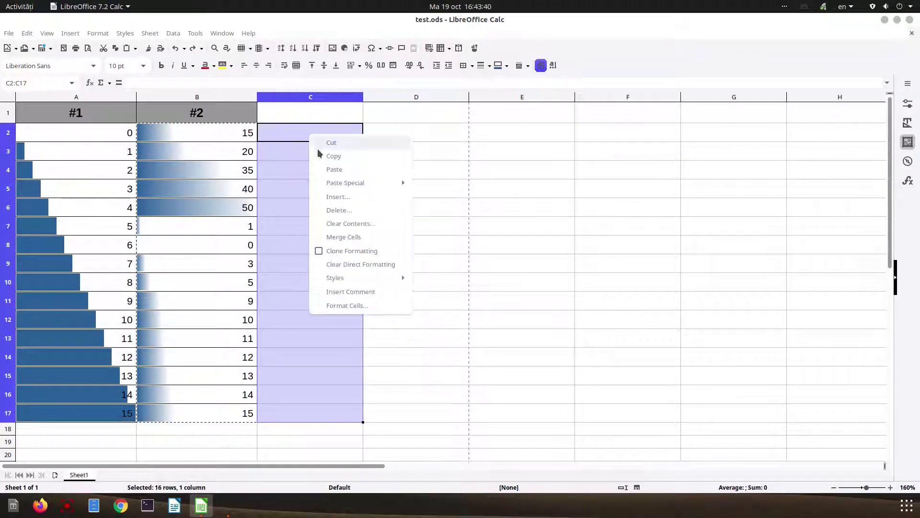
{"action": "mouse_move", "coordinate": [337, 181]}
{"action": "left_click", "coordinate": [443, 210]}
{"action": "left_click", "coordinate": [318, 224]}
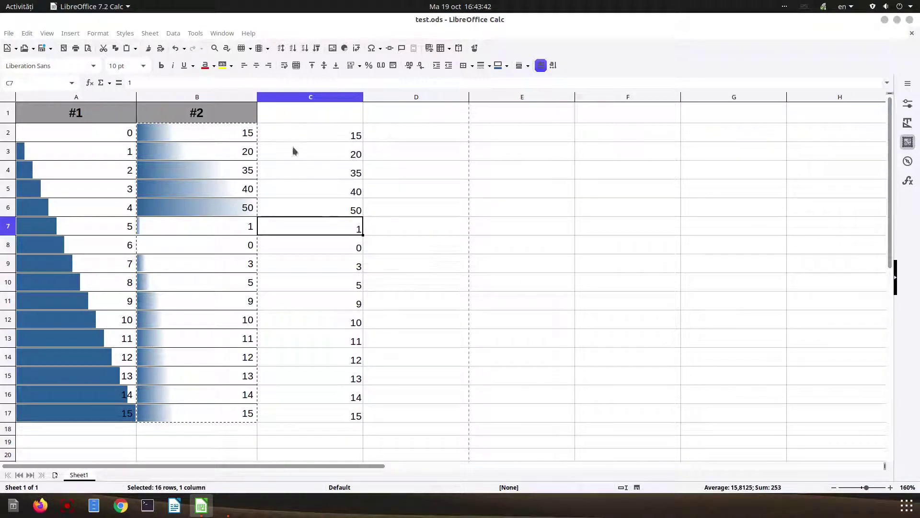
{"action": "left_click_drag", "start_coordinate": [329, 135], "coordinate": [320, 415]}
Step: Add solid blue data bars to C2:C17 with Display bar only ticked, hiding the numbers
{"action": "left_click", "coordinate": [98, 33]}
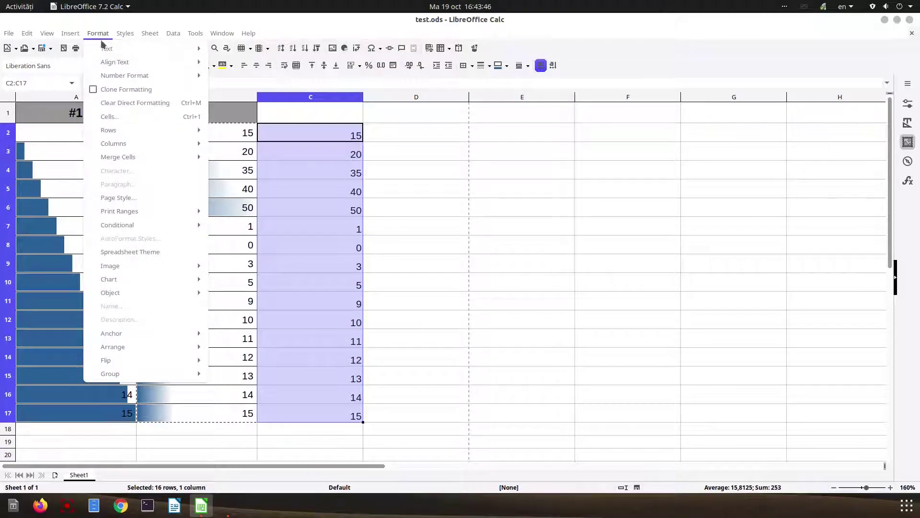
{"action": "mouse_move", "coordinate": [174, 225]}
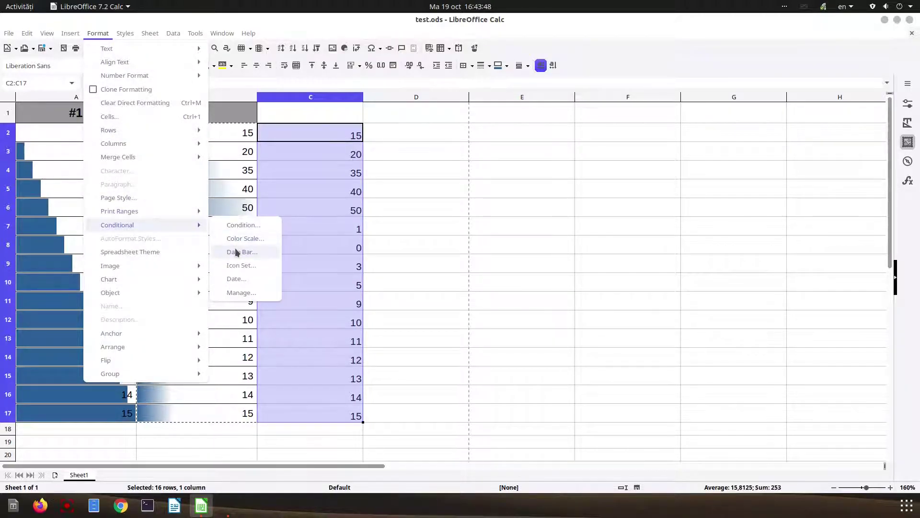
{"action": "left_click", "coordinate": [238, 249]}
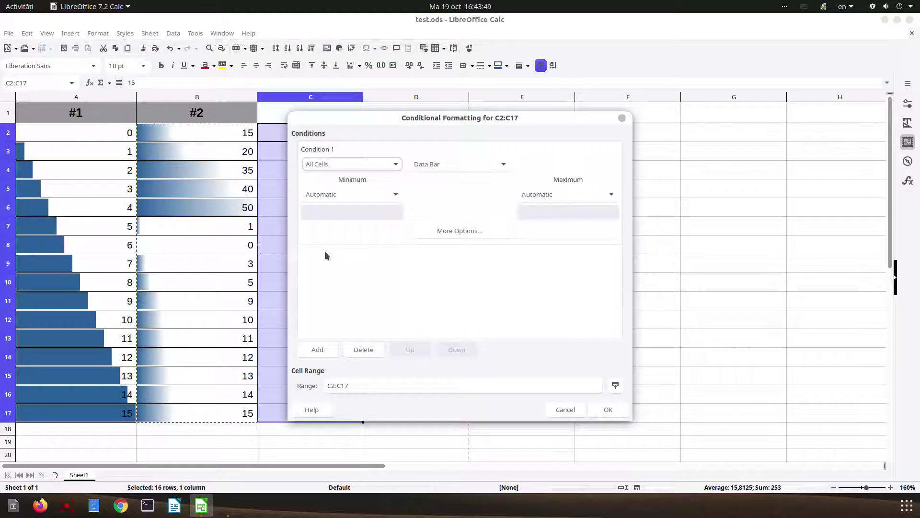
{"action": "left_click", "coordinate": [447, 231]}
{"action": "left_click", "coordinate": [433, 255]}
{"action": "left_click", "coordinate": [433, 264]}
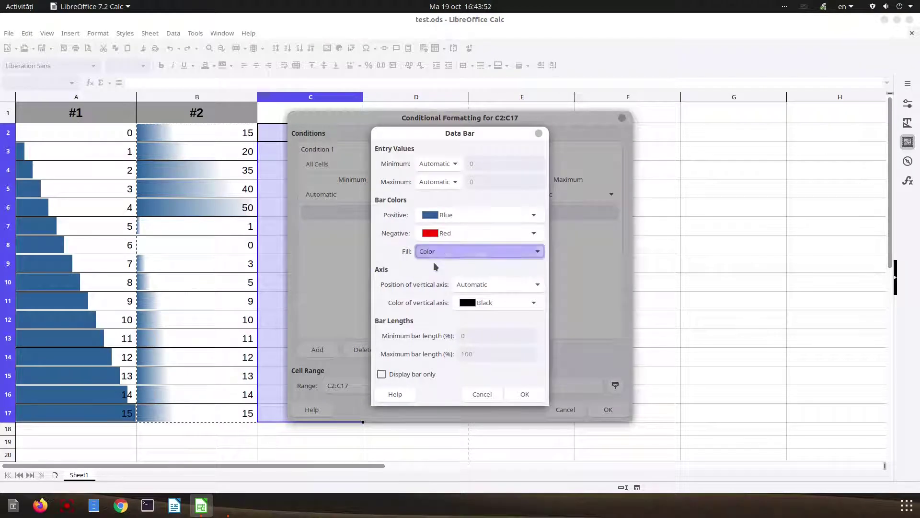
{"action": "left_click", "coordinate": [447, 216]}
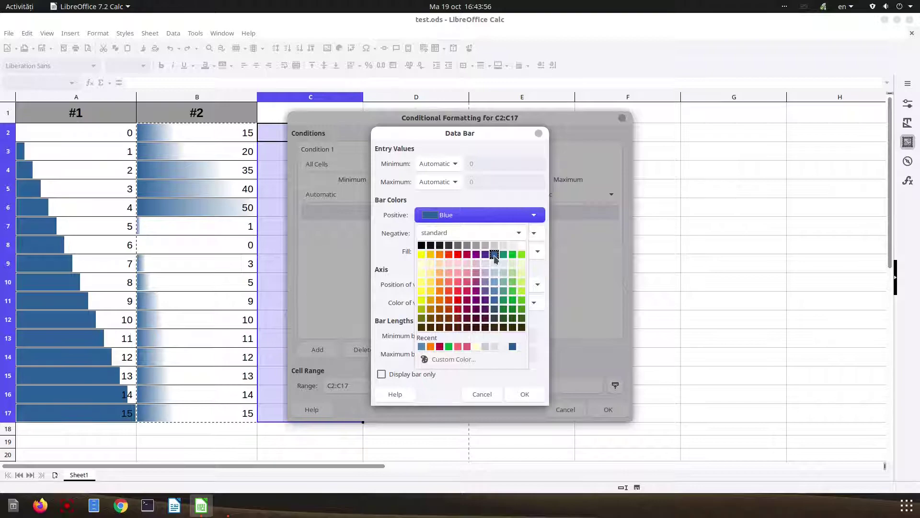
{"action": "left_click", "coordinate": [507, 220]}
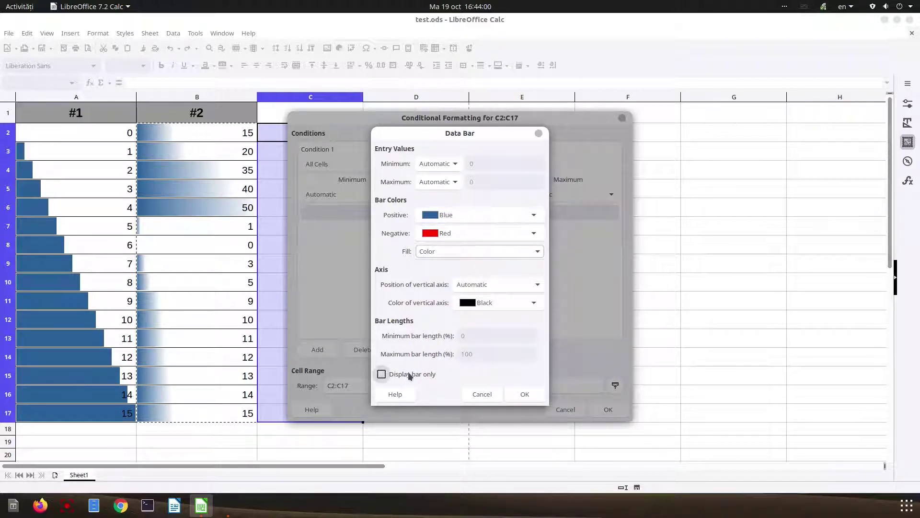
{"action": "left_click", "coordinate": [382, 374]}
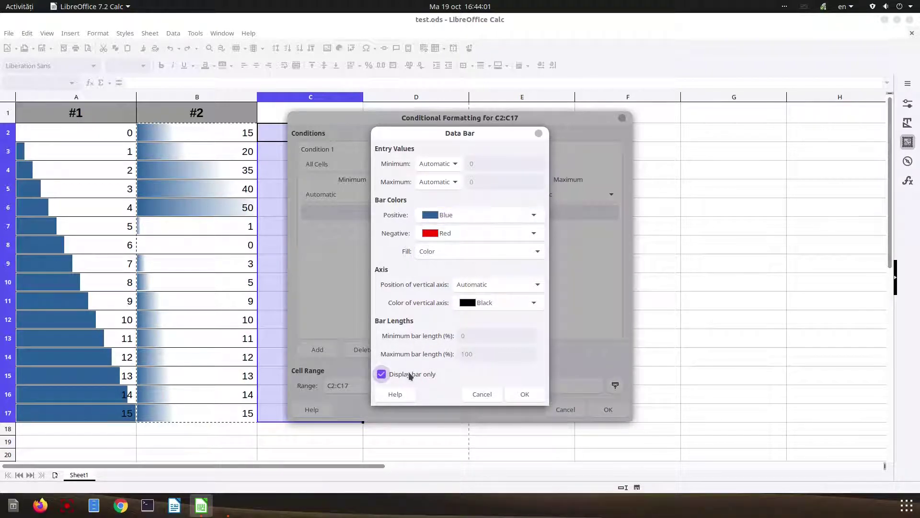
{"action": "left_click", "coordinate": [522, 395]}
{"action": "left_click", "coordinate": [600, 410]}
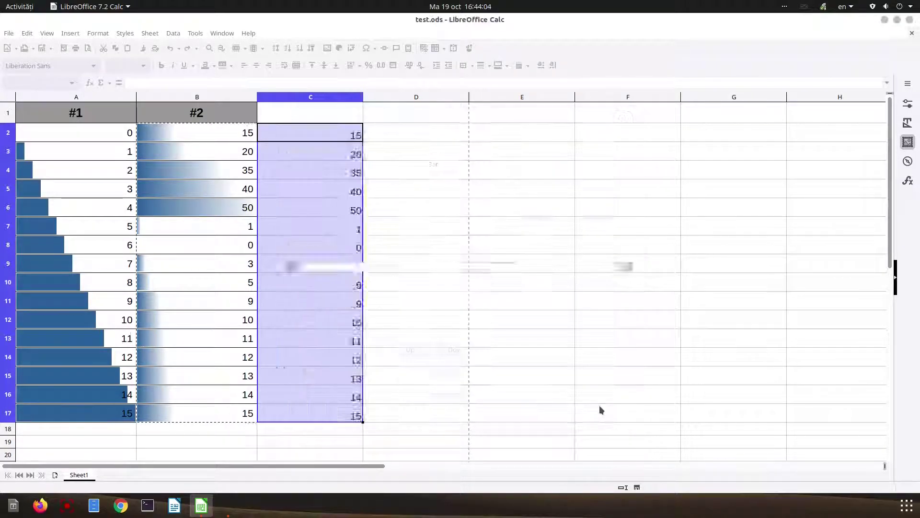
{"action": "left_click", "coordinate": [354, 266]}
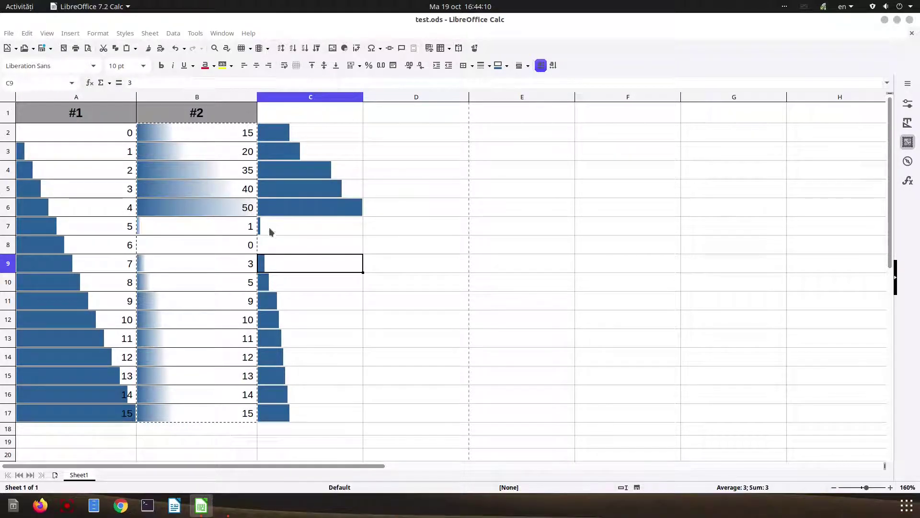
Step: Remove the B2:B17 DataBar rule in the conditional formatting manager, leaving plain numbers
{"action": "left_click", "coordinate": [273, 240]}
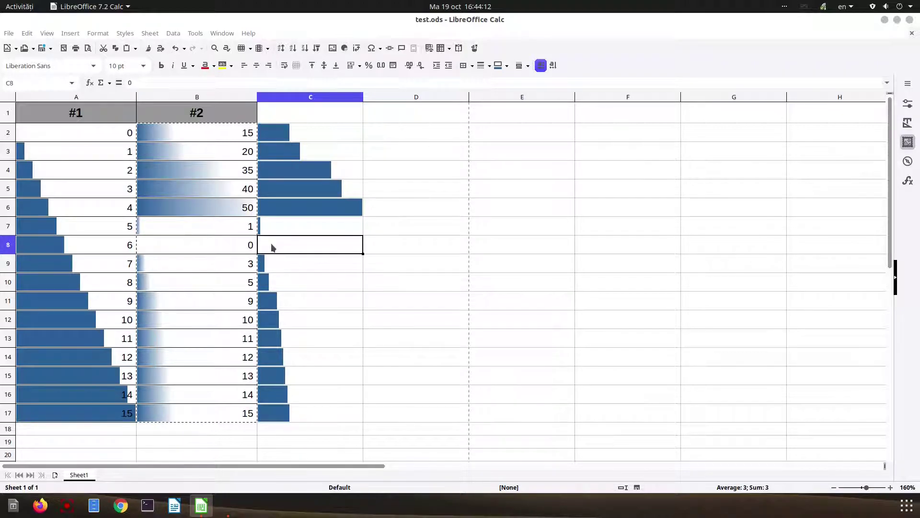
{"action": "left_click_drag", "start_coordinate": [235, 134], "coordinate": [218, 411]}
{"action": "left_click", "coordinate": [195, 149]}
{"action": "left_click", "coordinate": [97, 33]}
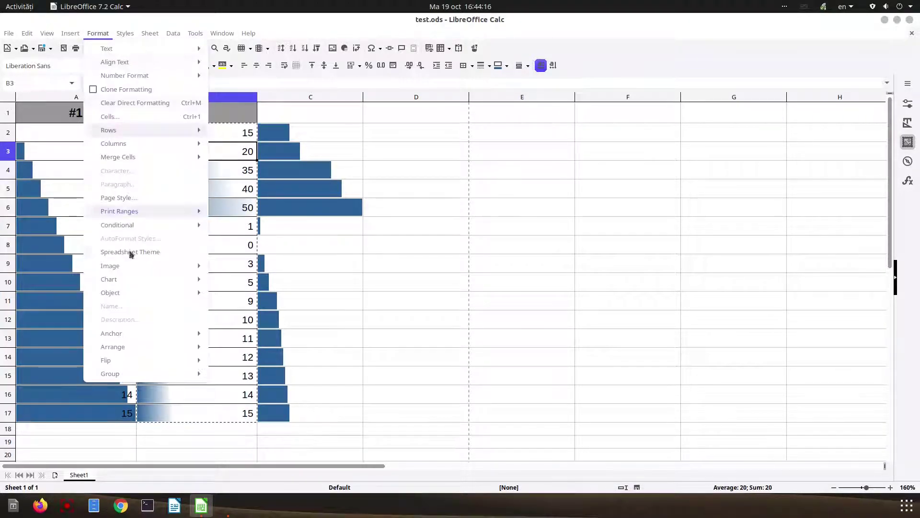
{"action": "mouse_move", "coordinate": [131, 225]}
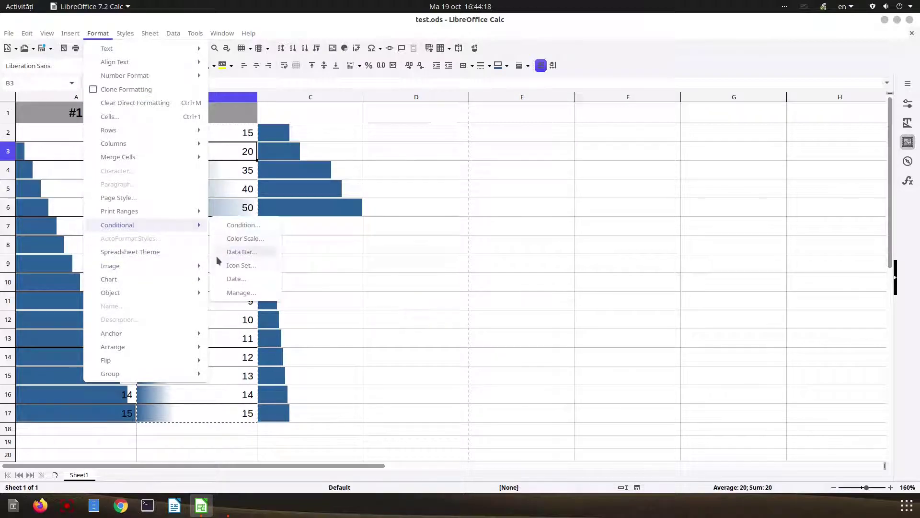
{"action": "left_click", "coordinate": [241, 292]}
{"action": "left_click", "coordinate": [368, 156]}
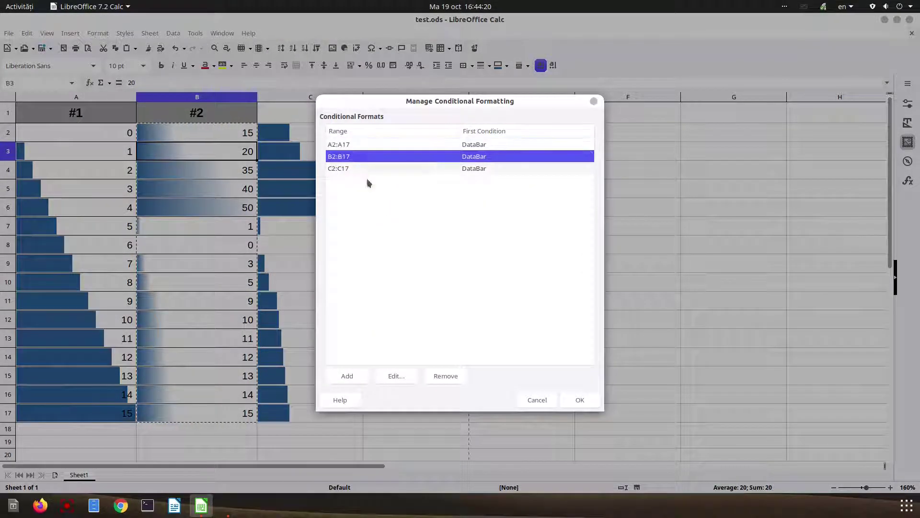
{"action": "left_click", "coordinate": [445, 377]}
{"action": "left_click", "coordinate": [580, 399]}
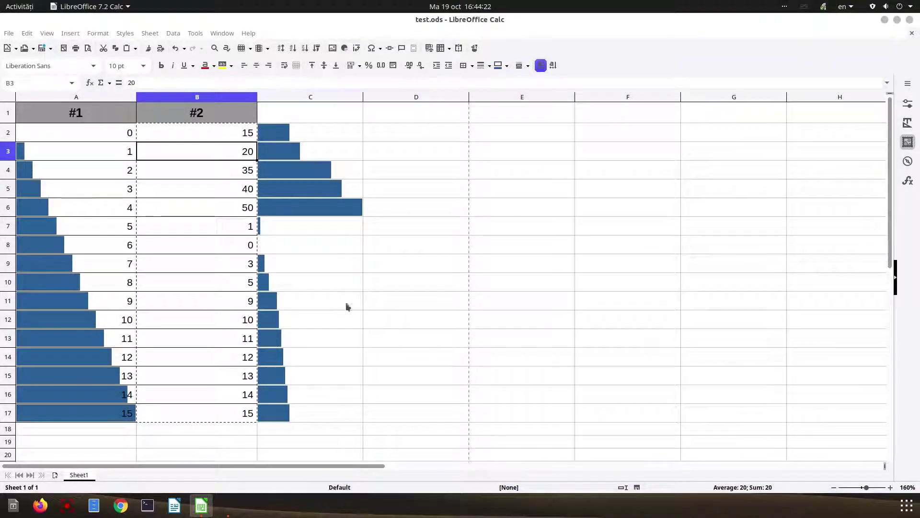
{"action": "left_click", "coordinate": [345, 305]}
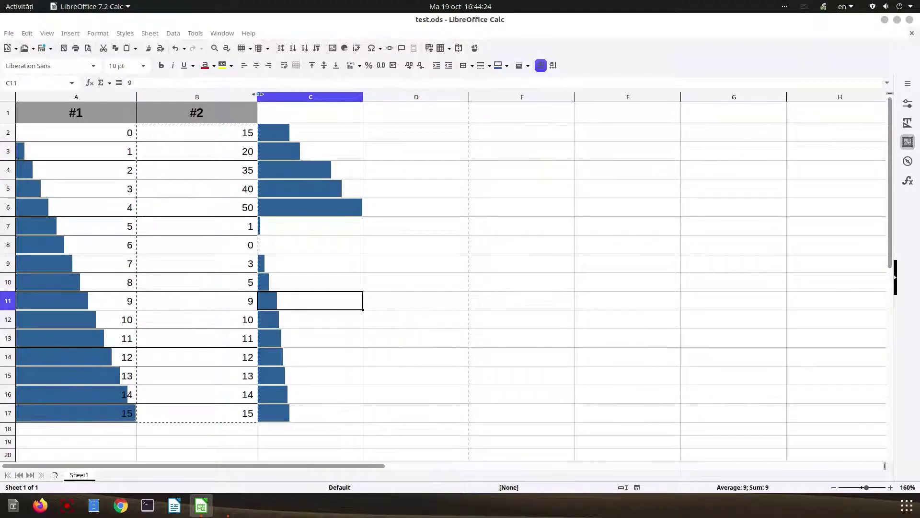
Step: Narrow column B and check the bars in C4, C7 and C17
{"action": "left_click_drag", "start_coordinate": [256, 100], "coordinate": [200, 99]}
{"action": "left_click", "coordinate": [224, 171]}
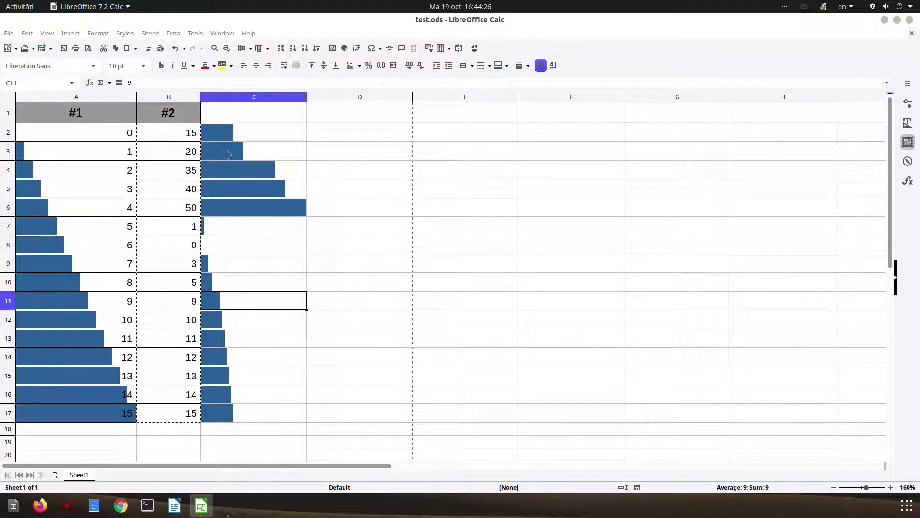
{"action": "left_click", "coordinate": [270, 228]}
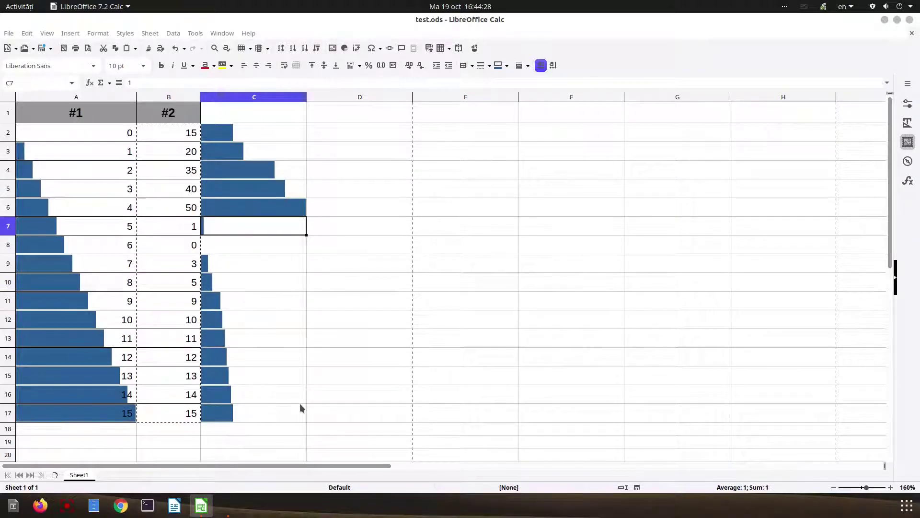
{"action": "left_click", "coordinate": [257, 406]}
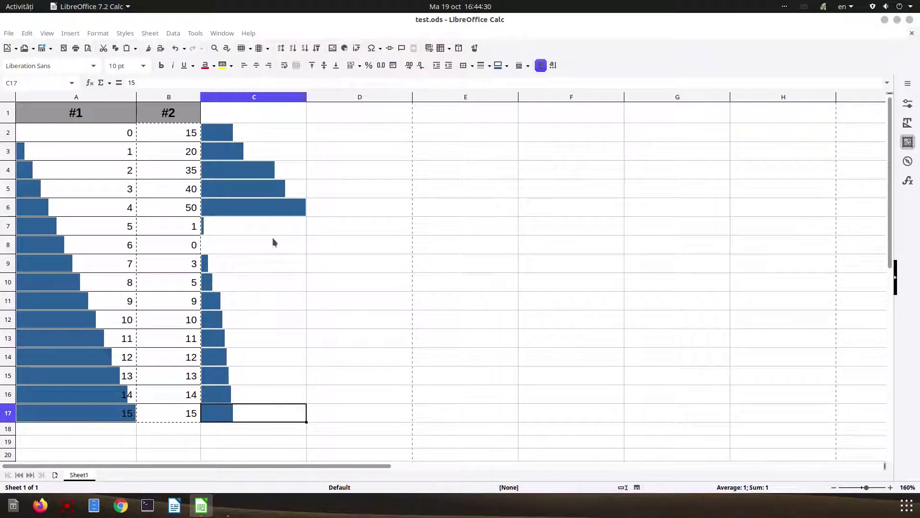
Step: Check the values in B6 to B8, then select column A's values
{"action": "left_click", "coordinate": [190, 207]}
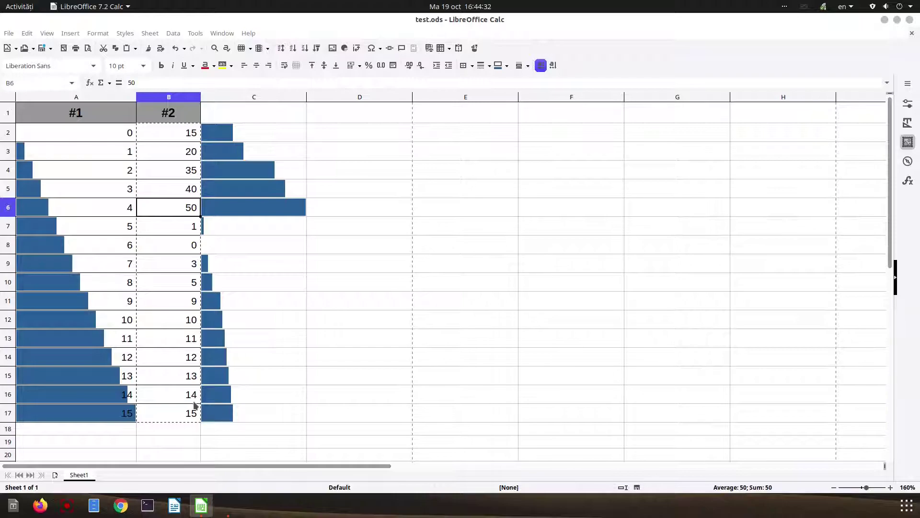
{"action": "left_click", "coordinate": [194, 226]}
{"action": "left_click", "coordinate": [165, 242]}
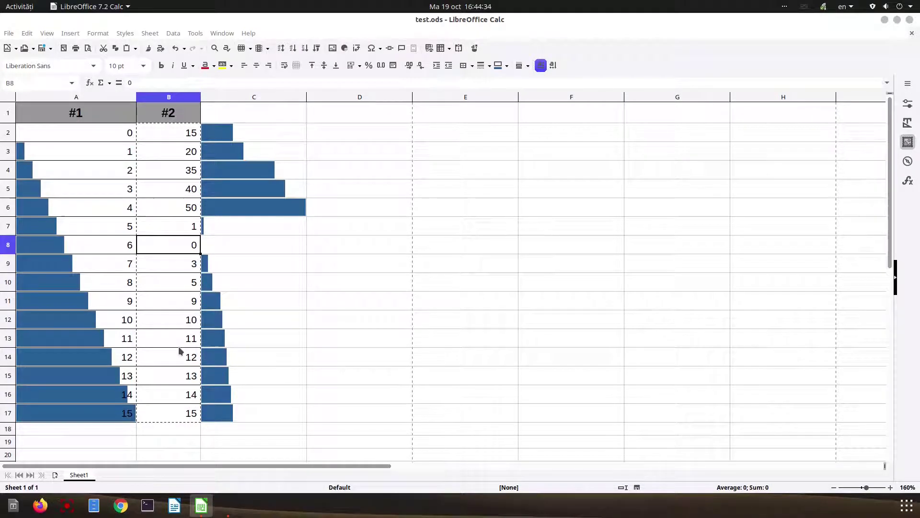
{"action": "key", "text": "Up"}
{"action": "key", "text": "Up"}
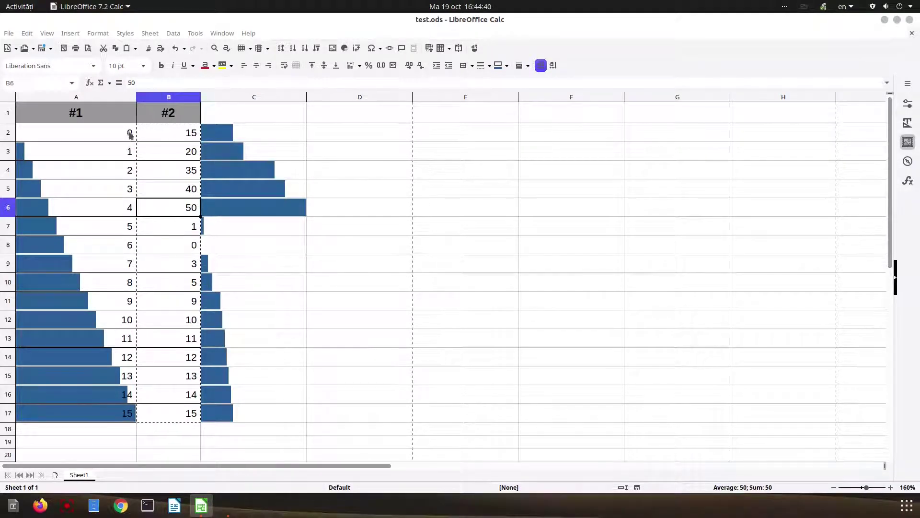
{"action": "left_click_drag", "start_coordinate": [75, 139], "coordinate": [76, 382]}
{"action": "left_click", "coordinate": [76, 379]}
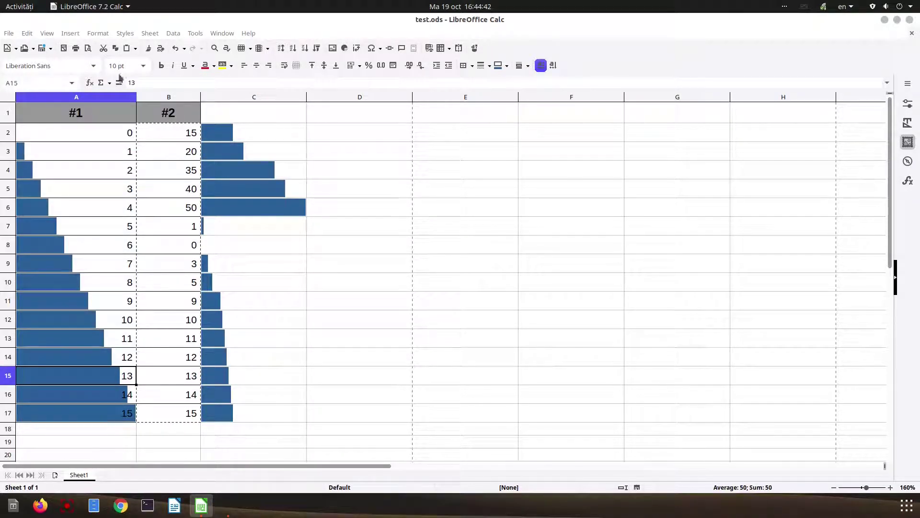
Step: Open the extra options of the A2:A17 data bar rule, keeping the solid colour fill
{"action": "left_click", "coordinate": [98, 33]}
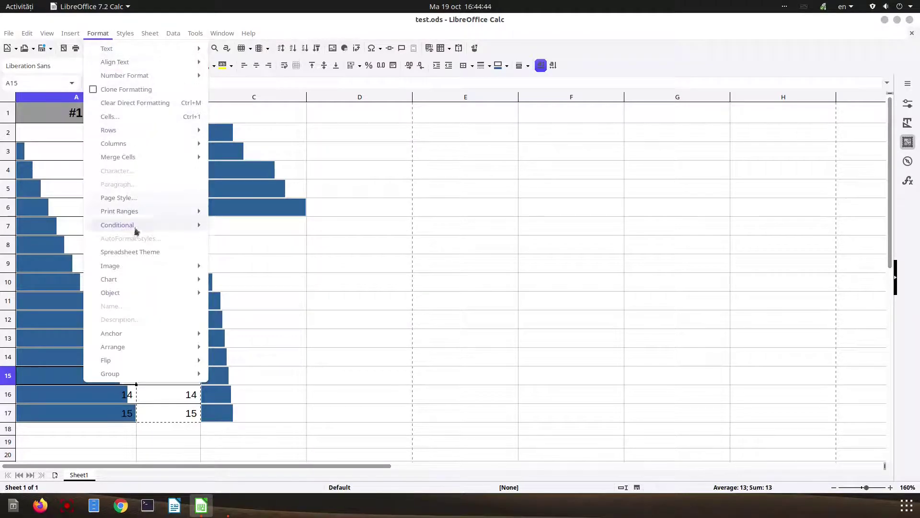
{"action": "mouse_move", "coordinate": [144, 227]}
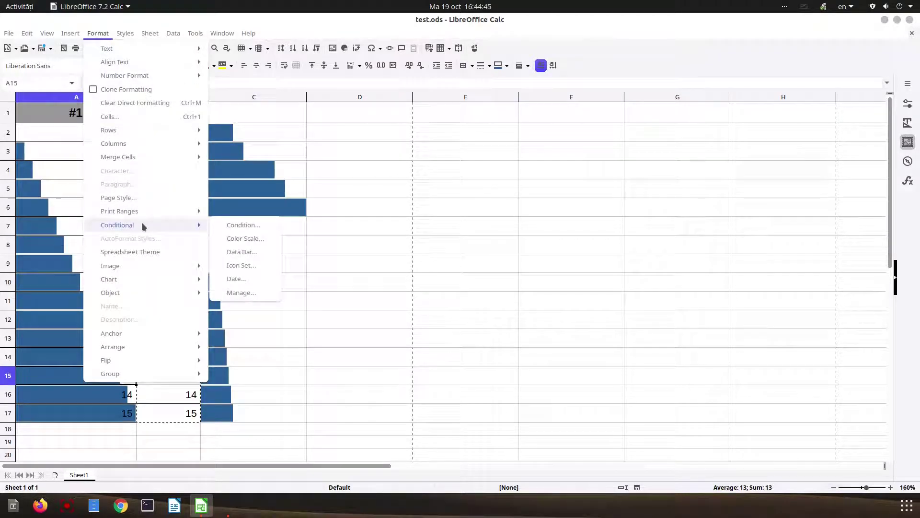
{"action": "left_click", "coordinate": [240, 292]}
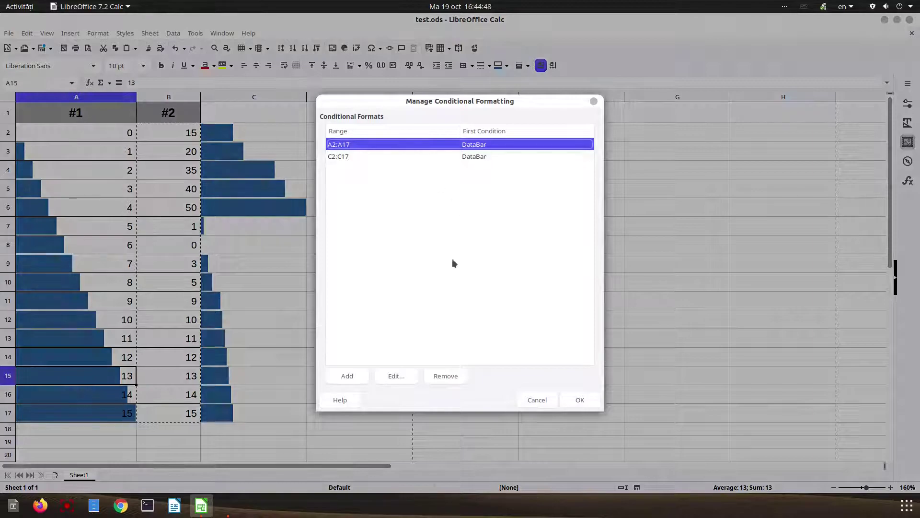
{"action": "left_click", "coordinate": [403, 375]}
{"action": "left_click", "coordinate": [354, 196]}
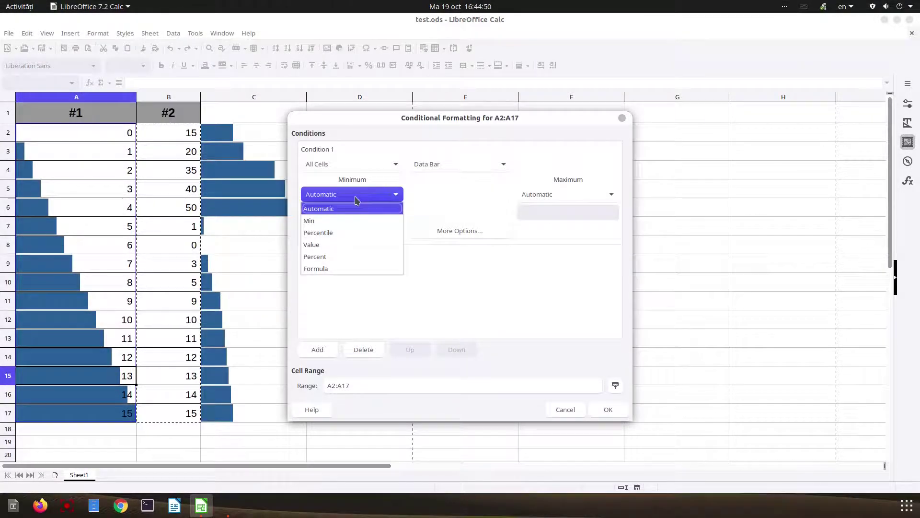
{"action": "left_click", "coordinate": [476, 220]}
{"action": "left_click", "coordinate": [469, 227]}
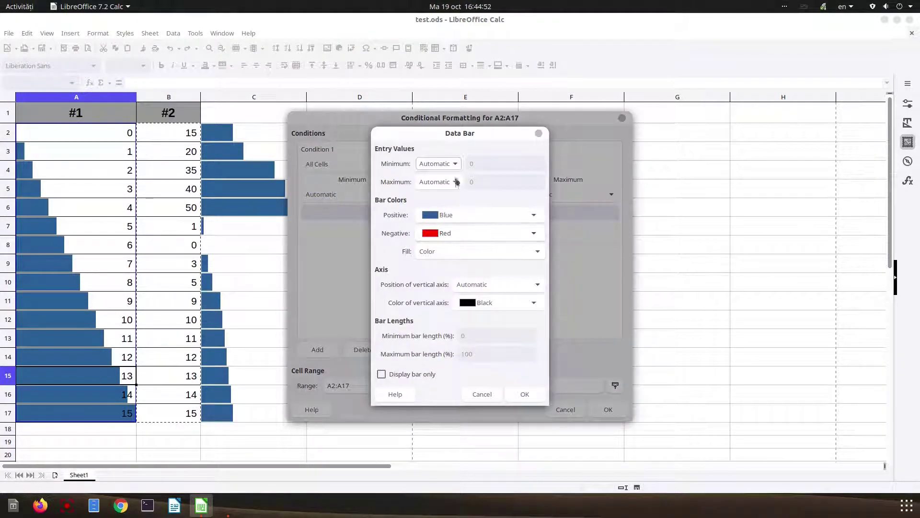
{"action": "left_click", "coordinate": [430, 254]}
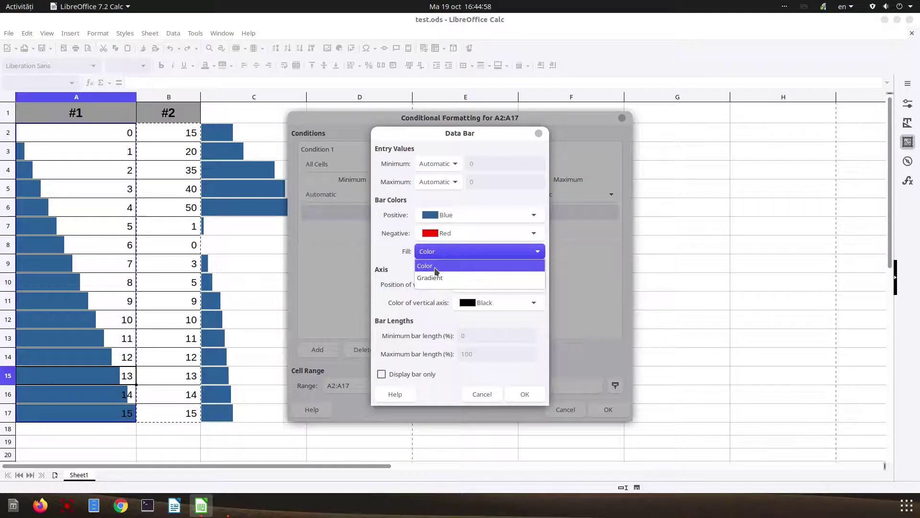
{"action": "left_click", "coordinate": [432, 266]}
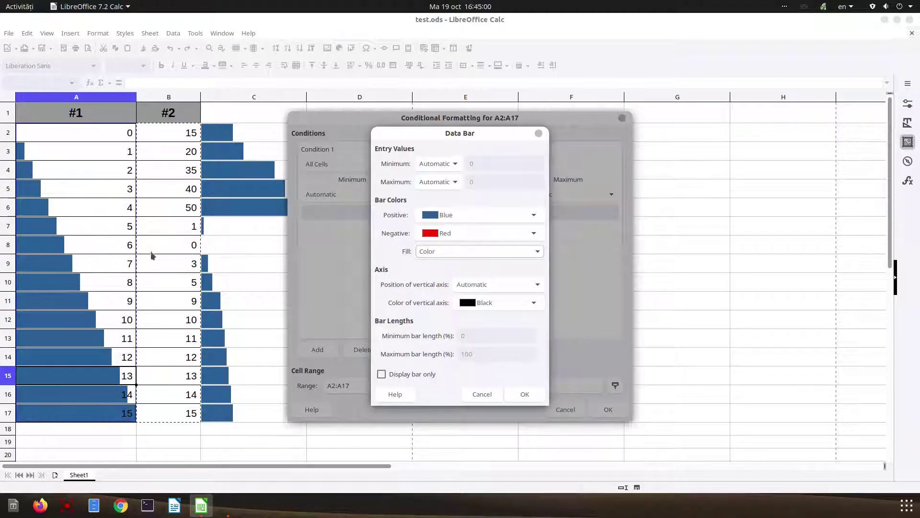
Step: Set the vertical axis position to Middle and confirm all dialogs
{"action": "left_click", "coordinate": [504, 284]}
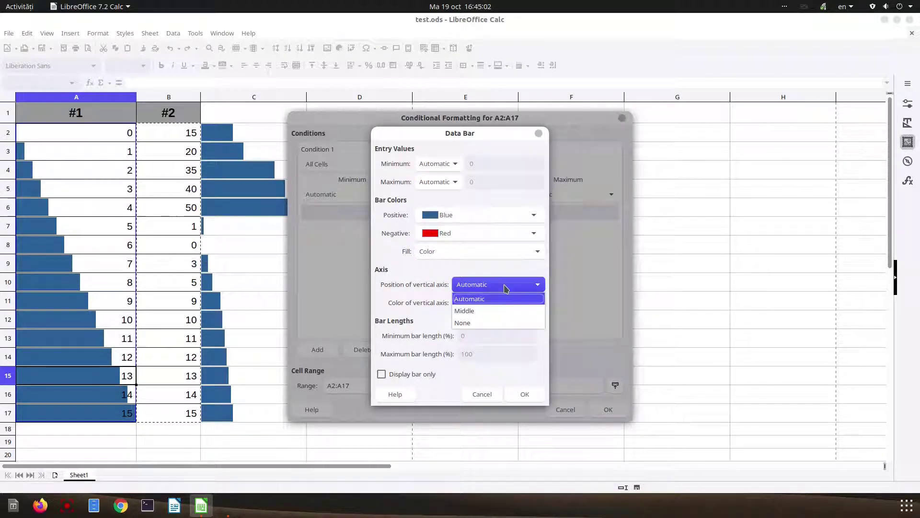
{"action": "left_click", "coordinate": [503, 286]}
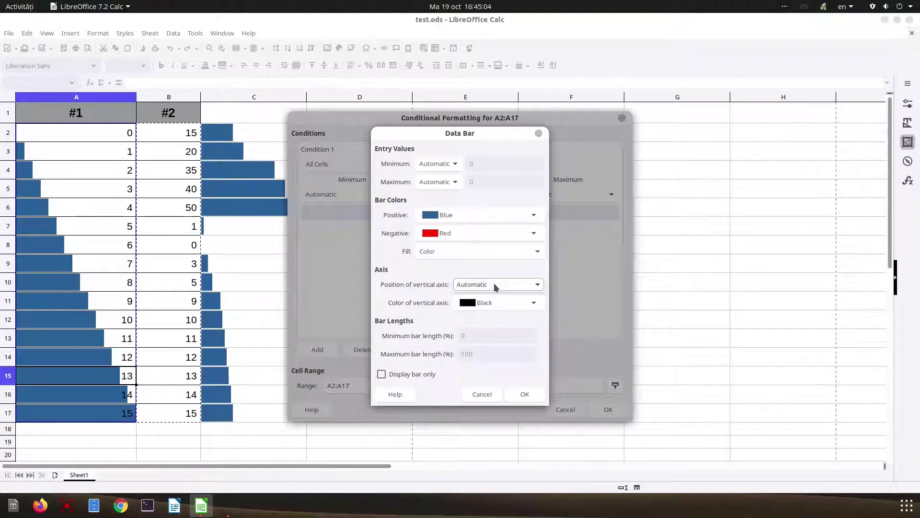
{"action": "left_click", "coordinate": [495, 287]}
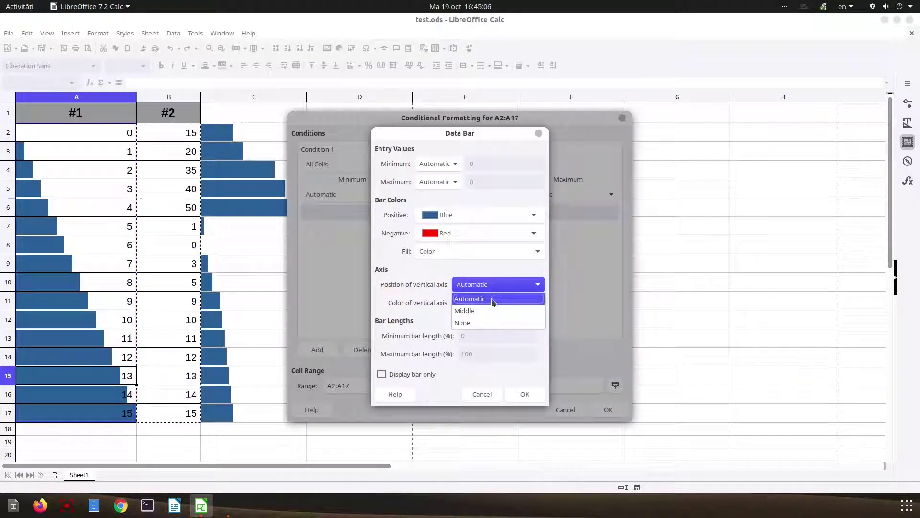
{"action": "left_click", "coordinate": [488, 311]}
{"action": "left_click", "coordinate": [515, 399]}
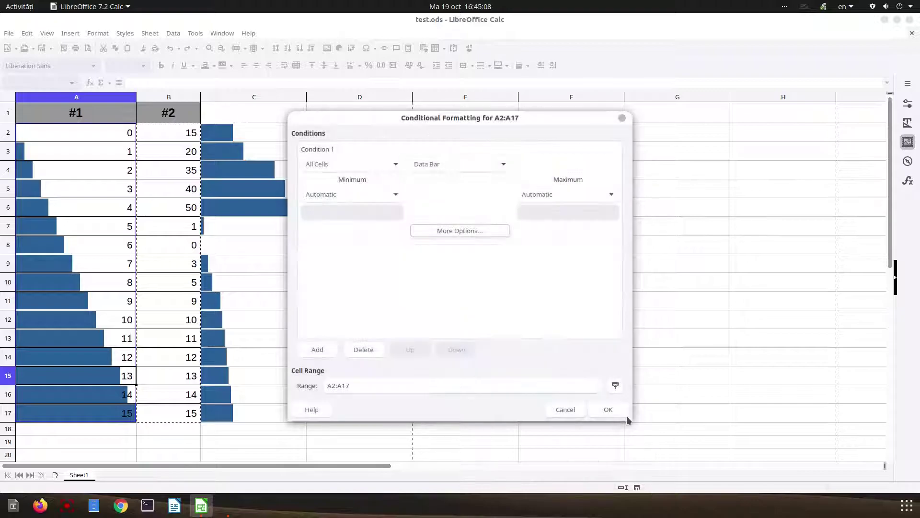
{"action": "left_click", "coordinate": [618, 408]}
{"action": "left_click", "coordinate": [580, 400]}
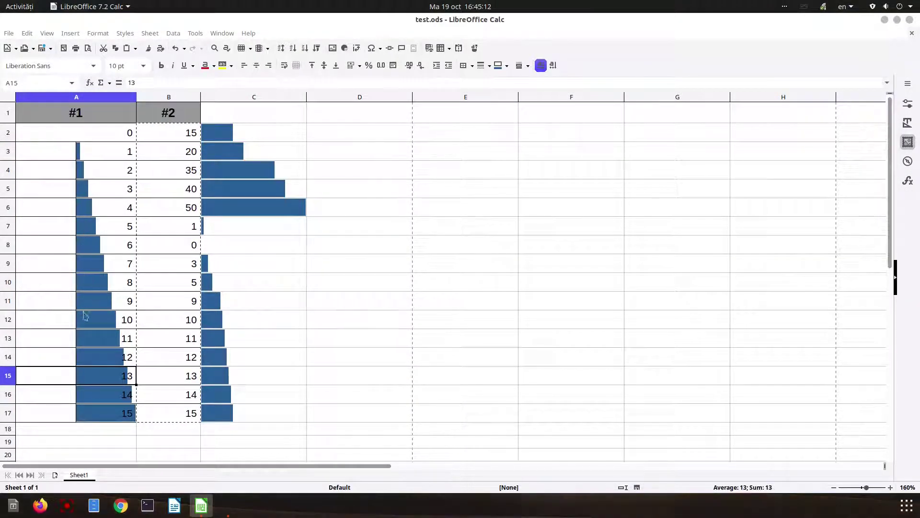
Step: Choose a different vertical axis colour for the A2:A17 data bars and confirm all dialogs
{"action": "left_click", "coordinate": [89, 34]}
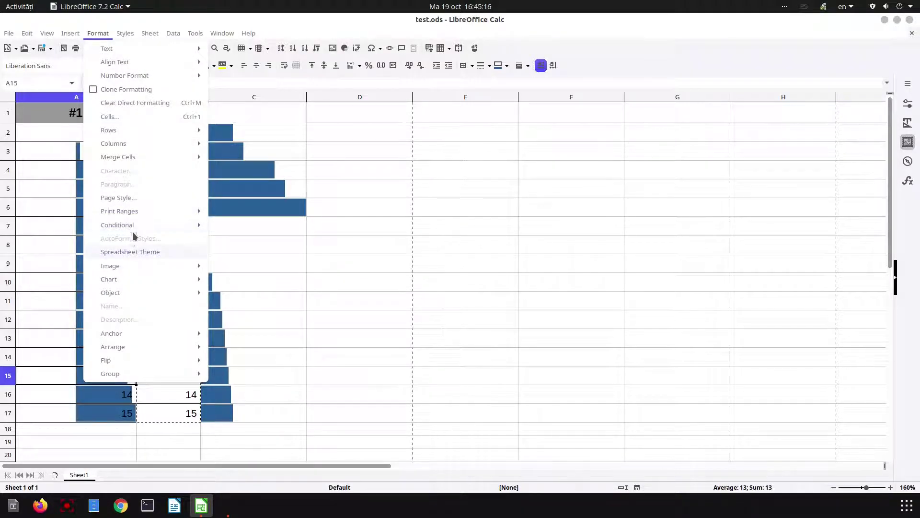
{"action": "mouse_move", "coordinate": [148, 227]}
{"action": "left_click", "coordinate": [245, 292]}
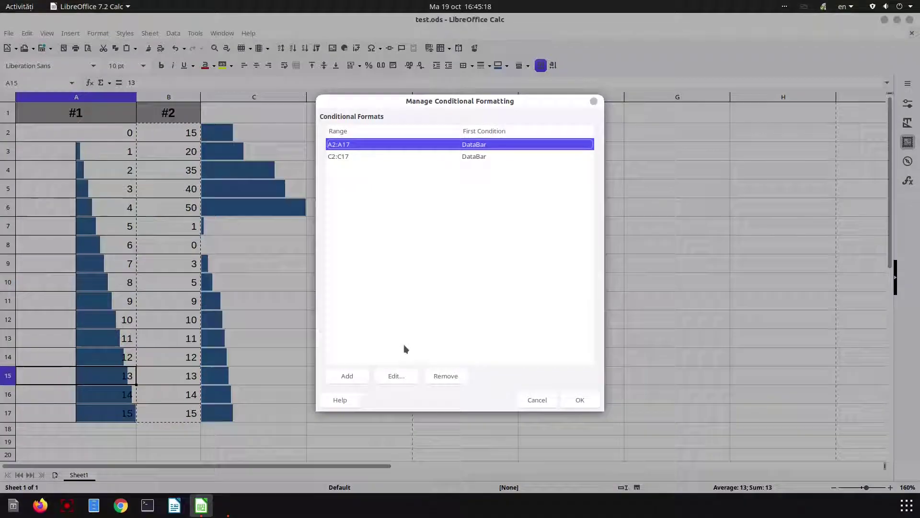
{"action": "left_click", "coordinate": [405, 374]}
{"action": "left_click", "coordinate": [436, 232]}
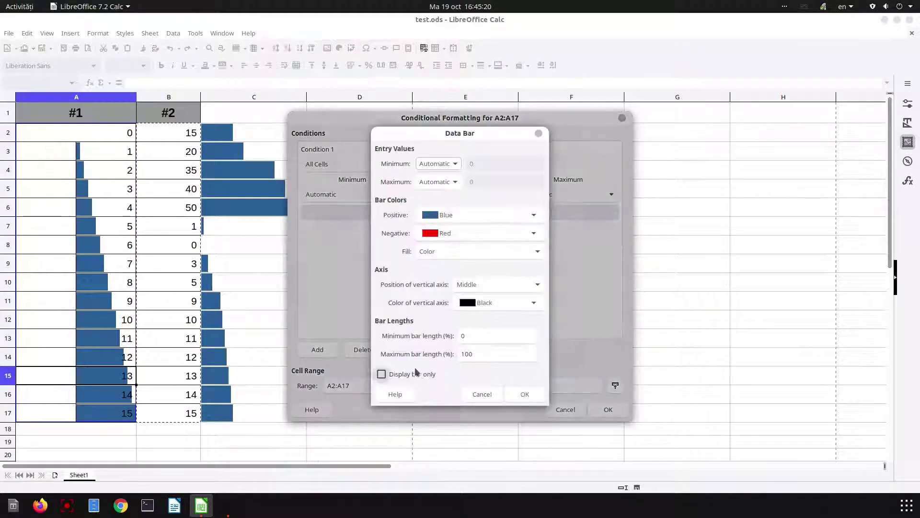
{"action": "left_click", "coordinate": [469, 306]}
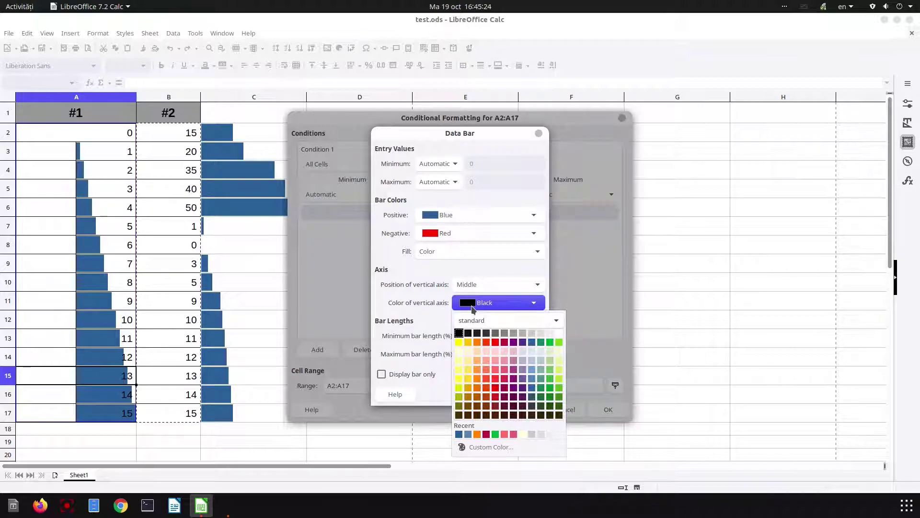
{"action": "left_click", "coordinate": [558, 334]}
{"action": "left_click", "coordinate": [514, 393]}
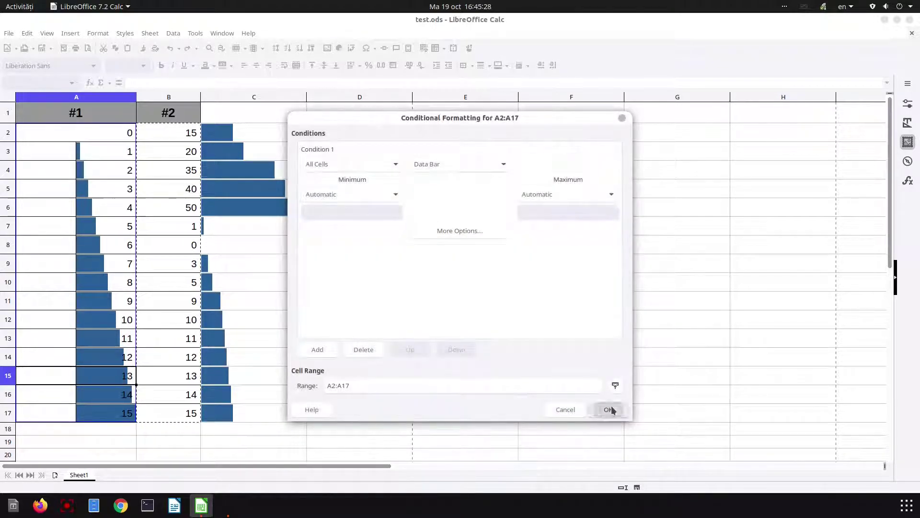
{"action": "left_click", "coordinate": [608, 409]}
{"action": "left_click", "coordinate": [573, 401]}
{"action": "left_click", "coordinate": [109, 308]}
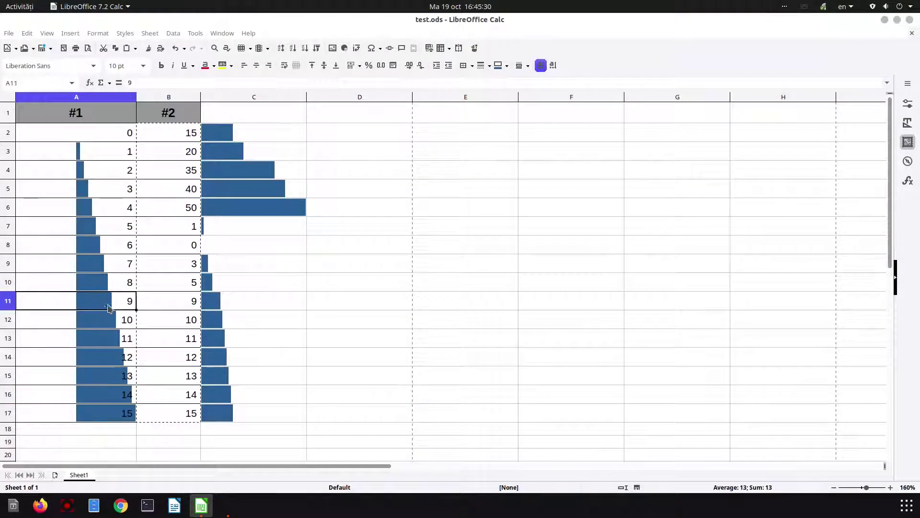
Step: Open the A2:A17 data bar rule for editing from the conditional formatting manager
{"action": "left_click", "coordinate": [81, 135]}
{"action": "left_click", "coordinate": [124, 33]}
{"action": "left_click", "coordinate": [125, 34]}
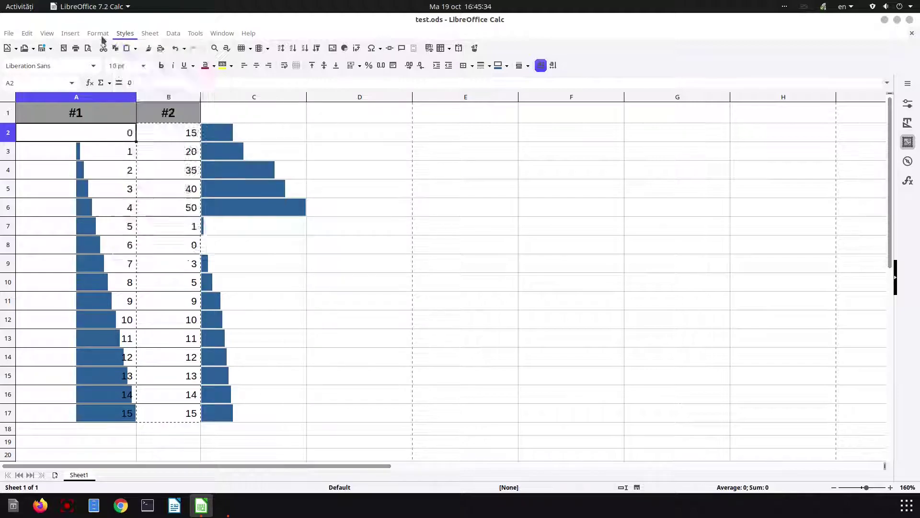
{"action": "left_click", "coordinate": [97, 33]}
{"action": "mouse_move", "coordinate": [144, 225]}
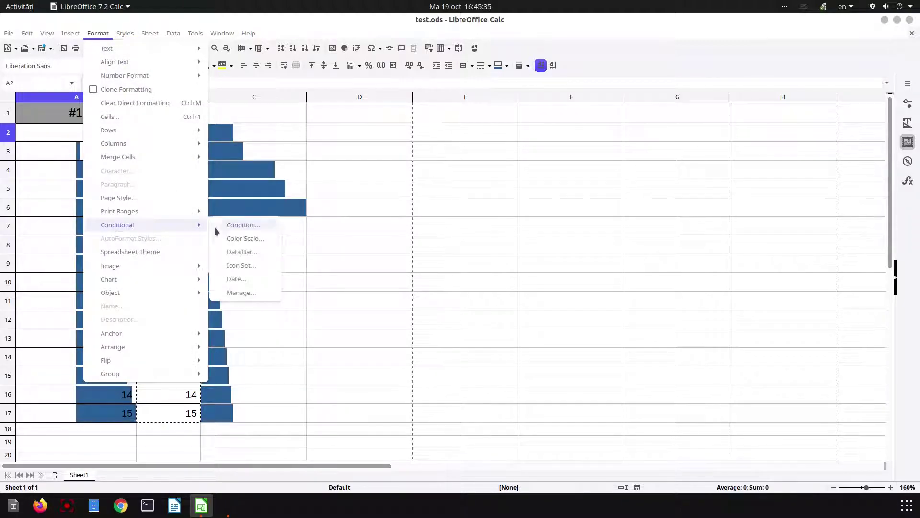
{"action": "left_click", "coordinate": [235, 292]}
{"action": "left_click", "coordinate": [397, 375]}
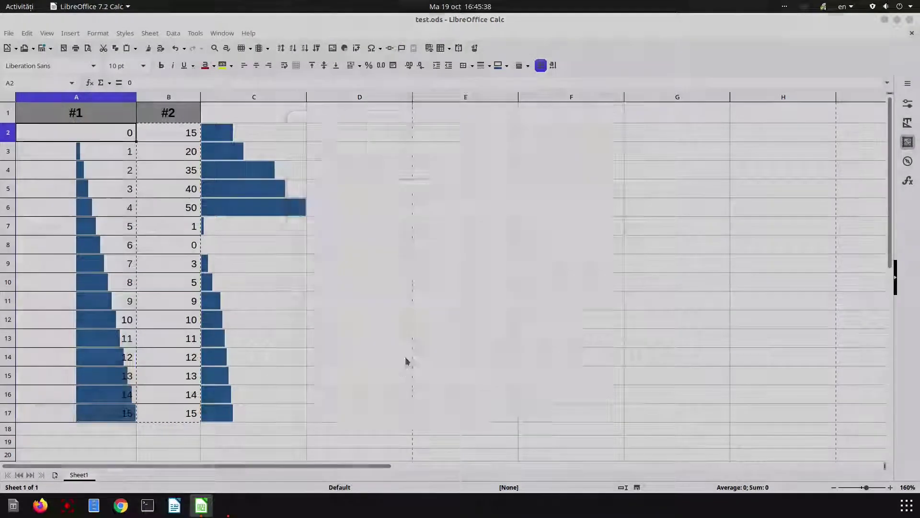
Step: Change the data bar minimum from automatic to a fixed Value and apply the rule
{"action": "left_click", "coordinate": [461, 232]}
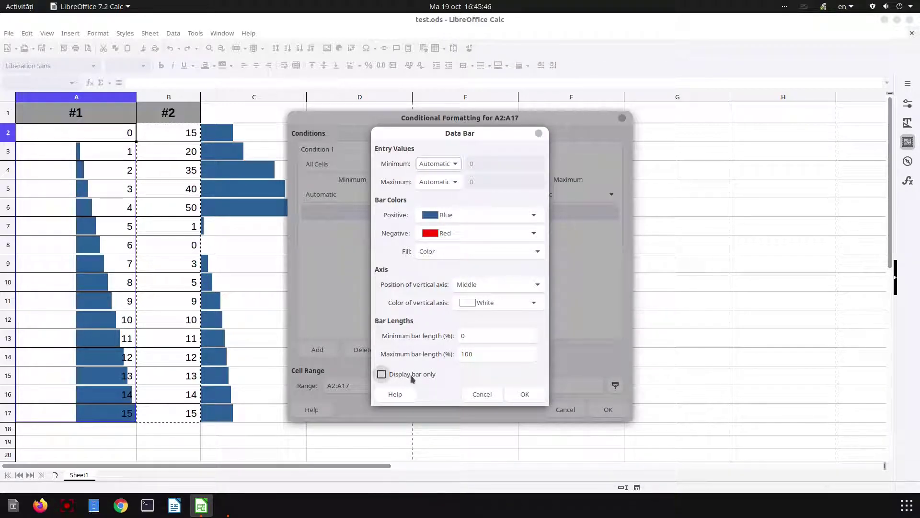
{"action": "left_click", "coordinate": [492, 397]}
{"action": "left_click", "coordinate": [372, 195]}
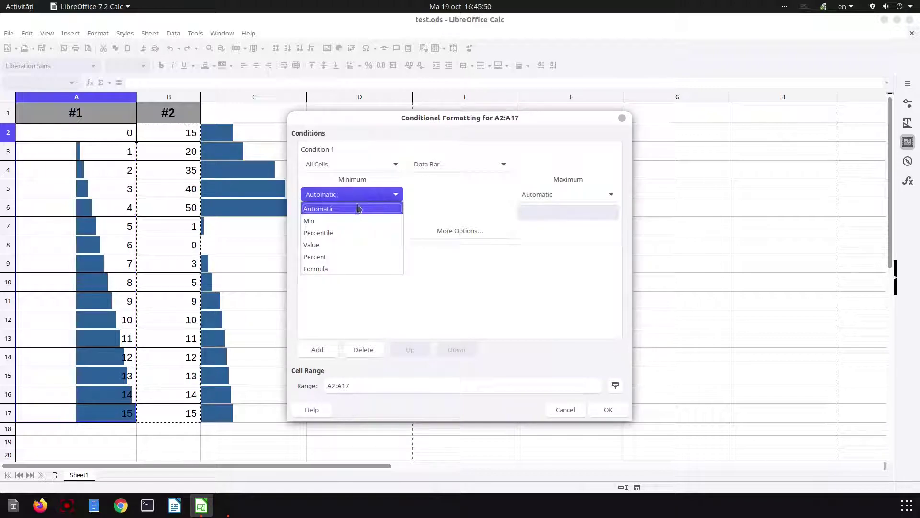
{"action": "left_click", "coordinate": [337, 245]}
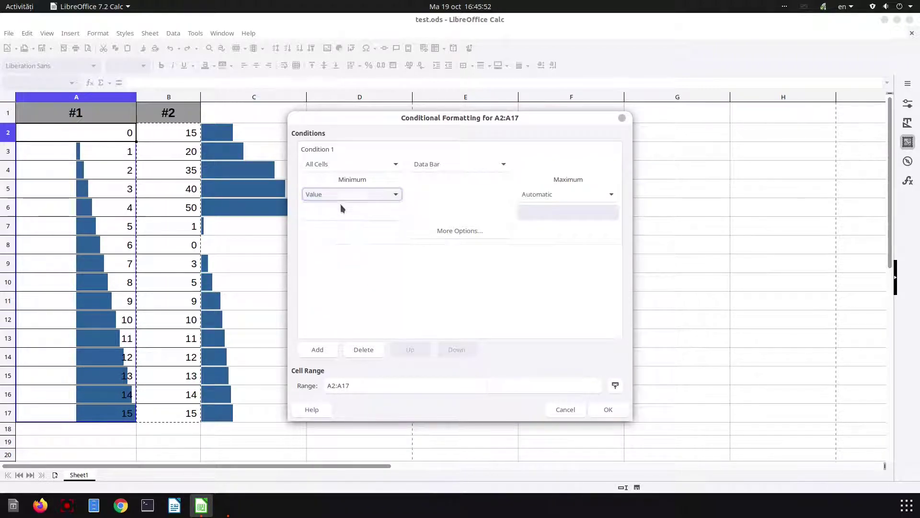
{"action": "left_click", "coordinate": [342, 197]}
{"action": "left_click", "coordinate": [341, 197]}
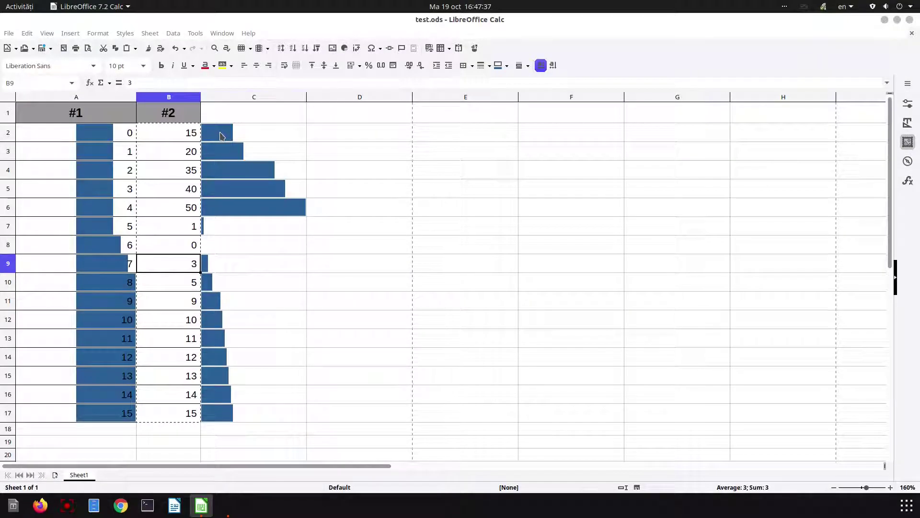
Step: Open the C2:C17 data bar rule for editing in the conditional formatting manager
{"action": "left_click", "coordinate": [221, 134]}
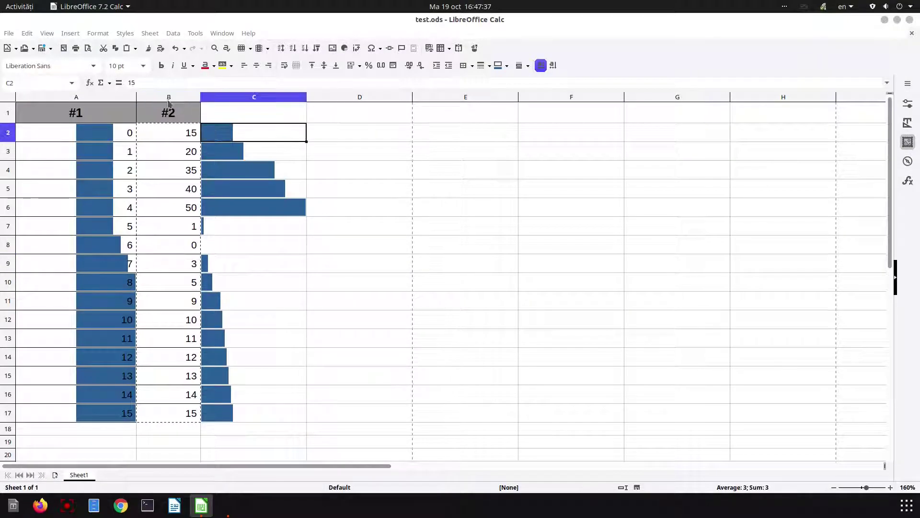
{"action": "left_click", "coordinate": [98, 34]}
{"action": "mouse_move", "coordinate": [153, 227]}
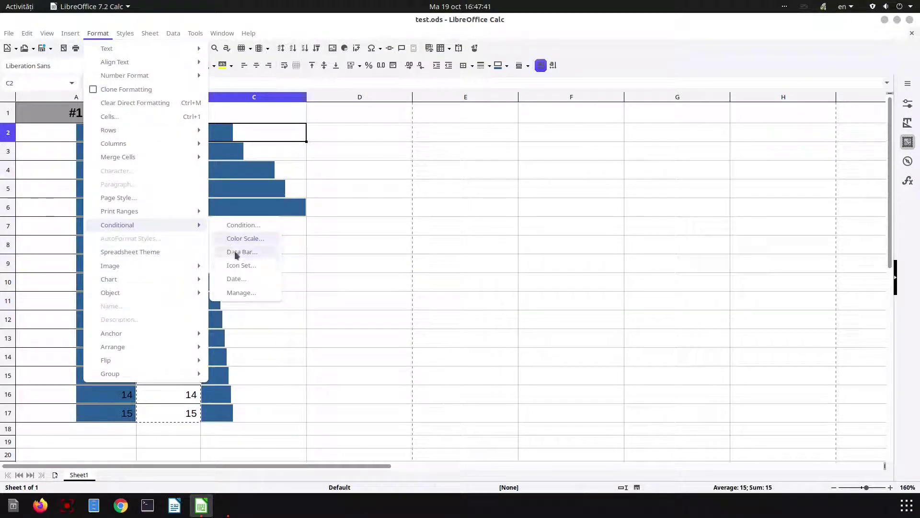
{"action": "left_click", "coordinate": [240, 292]}
{"action": "left_click", "coordinate": [379, 157]}
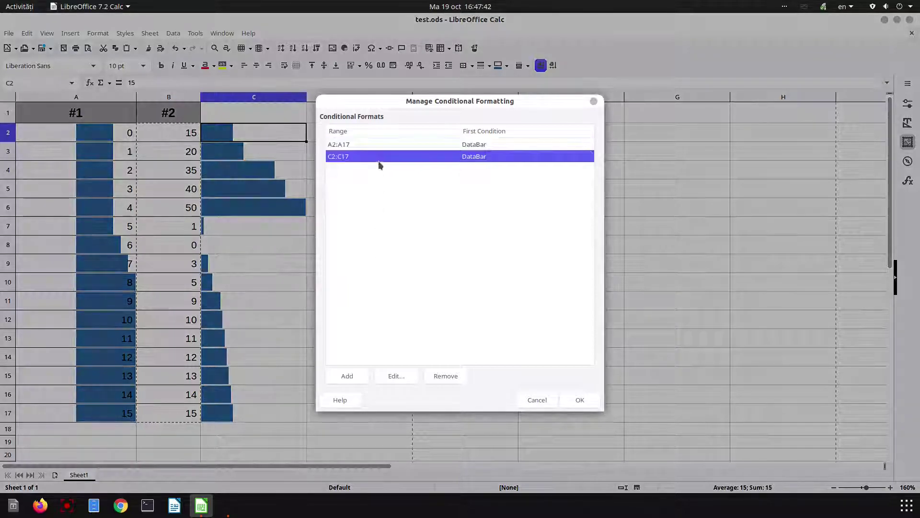
{"action": "left_click", "coordinate": [401, 375]}
Step: Set the positive bar colour to purple in the data bar options and apply the rule
{"action": "left_click", "coordinate": [452, 230]}
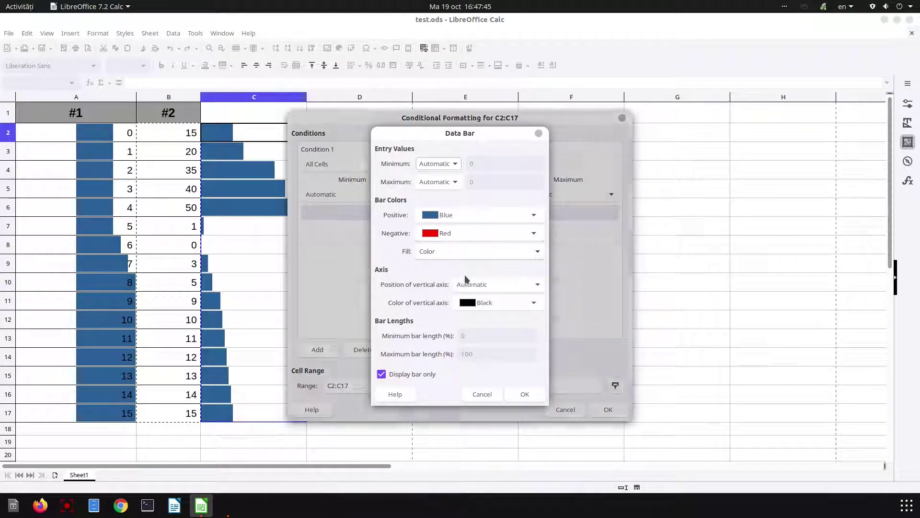
{"action": "left_click", "coordinate": [453, 220]}
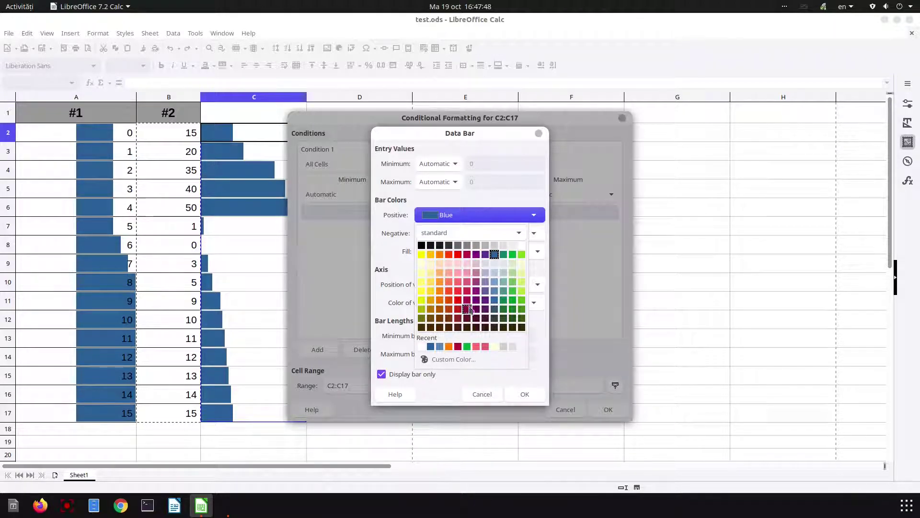
{"action": "left_click", "coordinate": [476, 254]}
{"action": "left_click", "coordinate": [523, 393]}
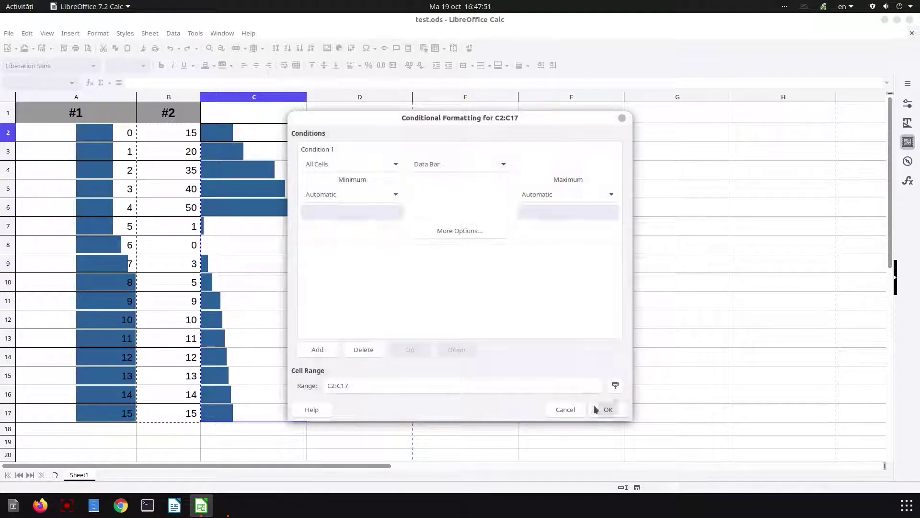
{"action": "left_click", "coordinate": [604, 408]}
{"action": "left_click", "coordinate": [578, 398]}
{"action": "left_click", "coordinate": [396, 284]}
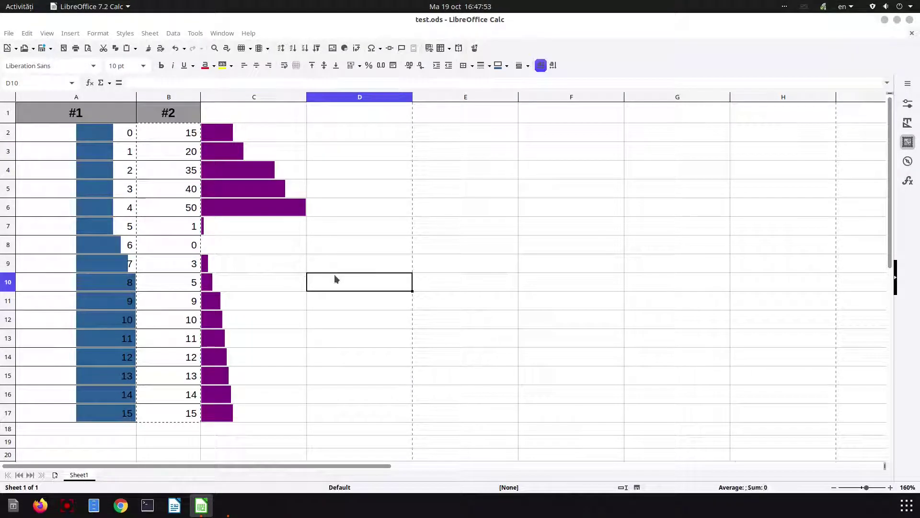
{"action": "left_click", "coordinate": [293, 230]}
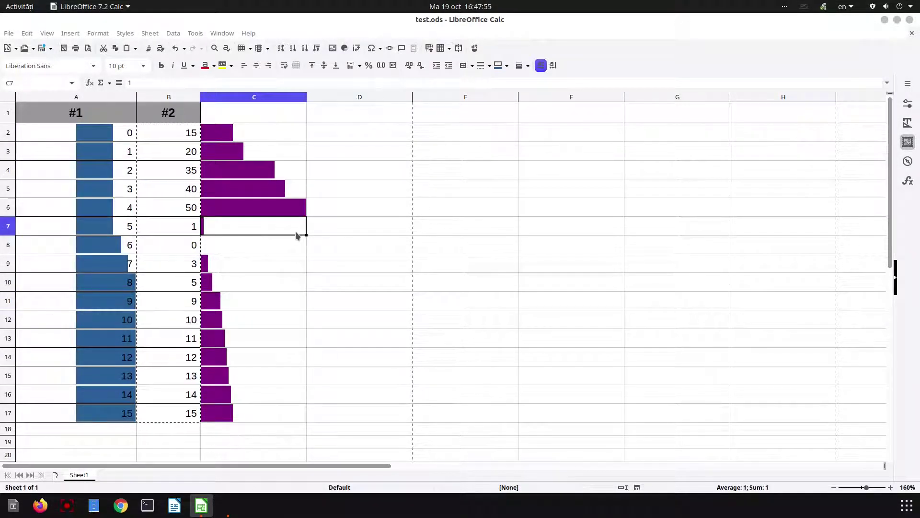